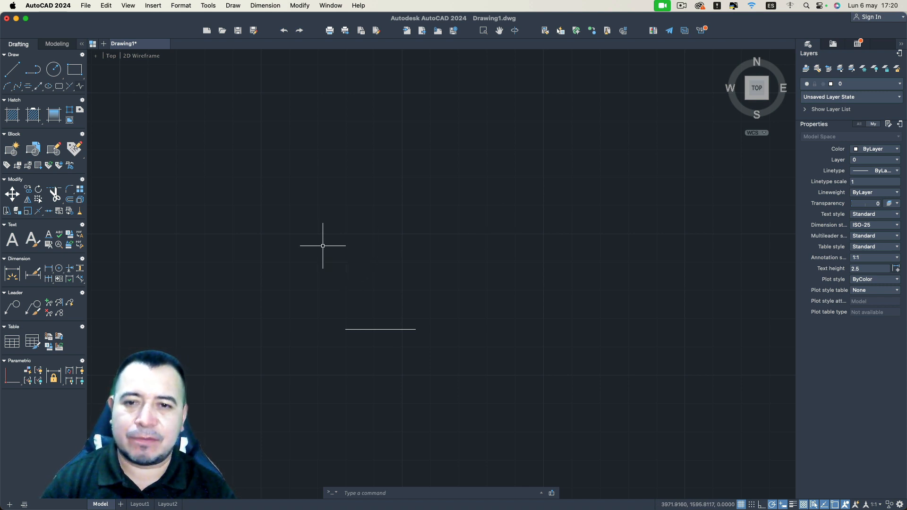
# Step: Turn on Snap in the drafting settings, keeping the 10-unit X and Y snap spacing
pyautogui.moveTo(325, 213); pyautogui.dragTo(322, 286, button='middle')
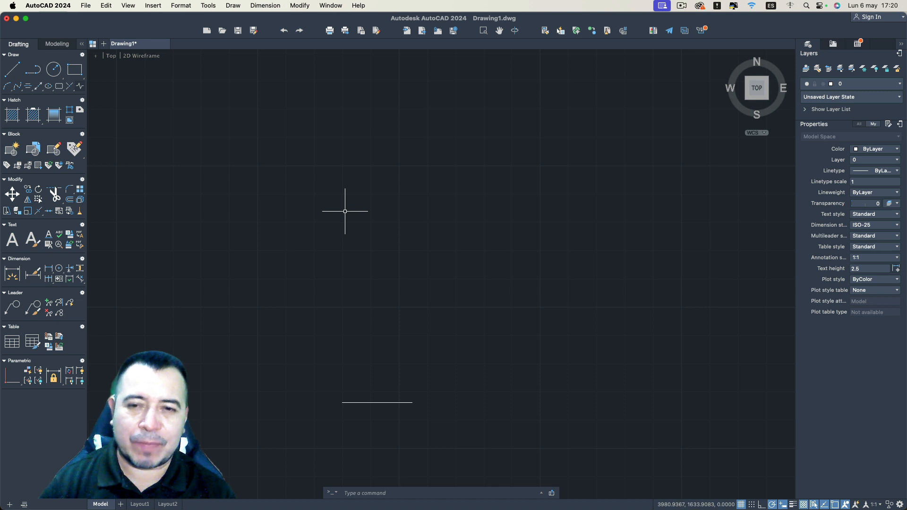
pyautogui.click(208, 6)
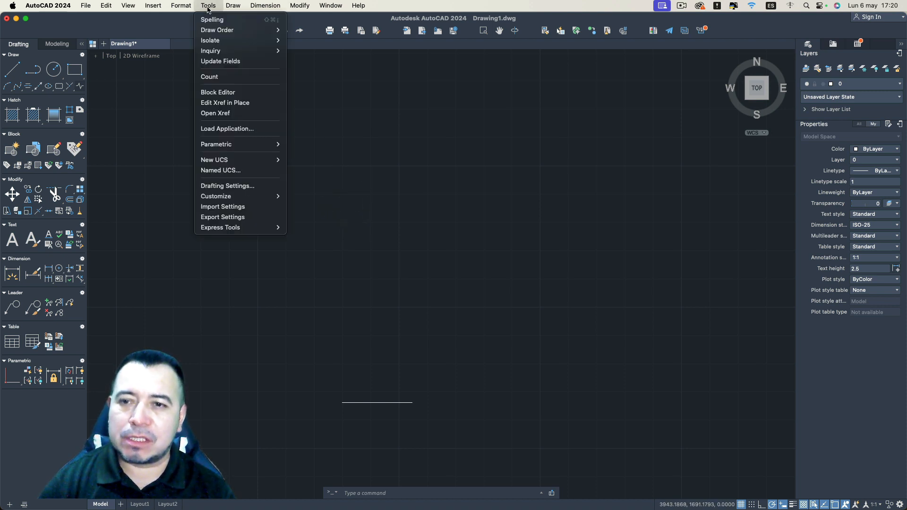
pyautogui.click(229, 187)
pyautogui.click(334, 122)
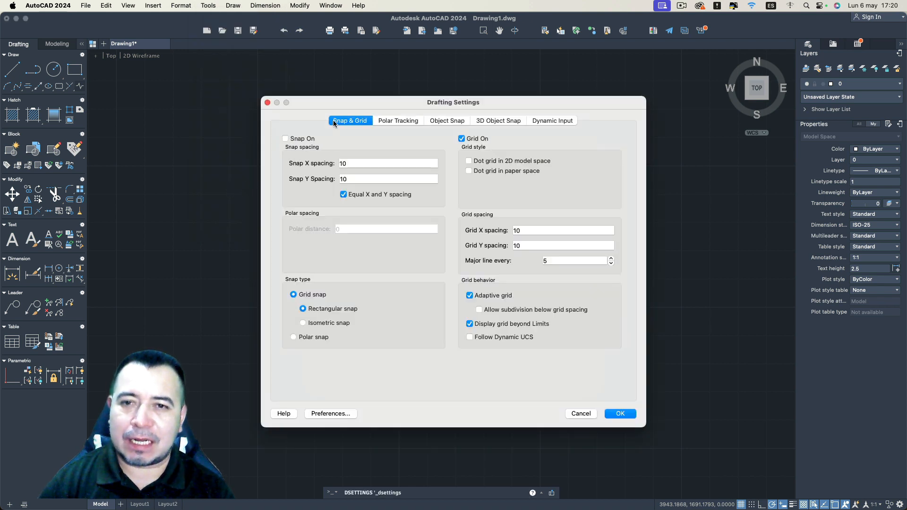
pyautogui.moveTo(351, 104); pyautogui.dragTo(369, 97)
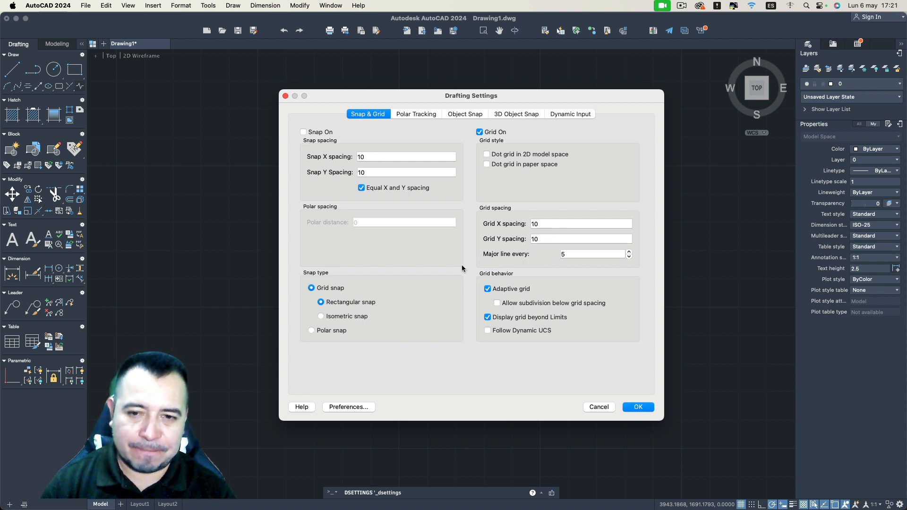
pyautogui.click(321, 134)
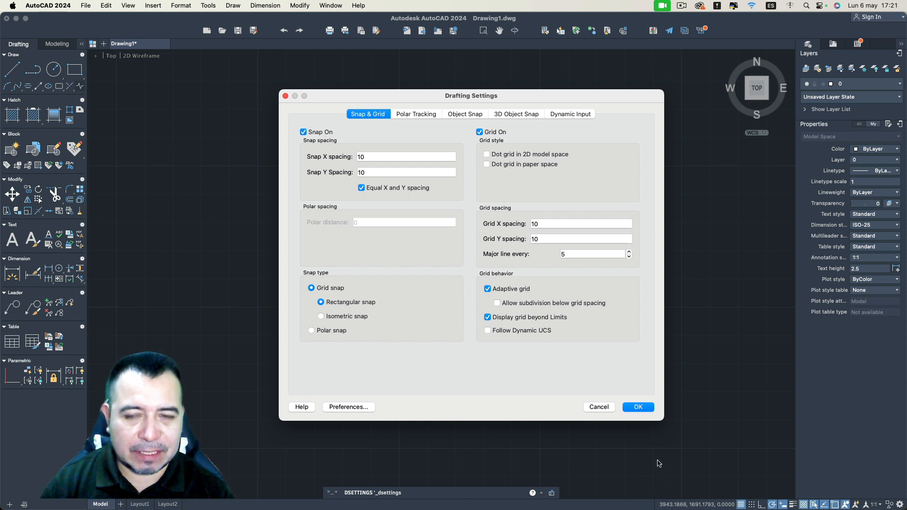
pyautogui.click(643, 407)
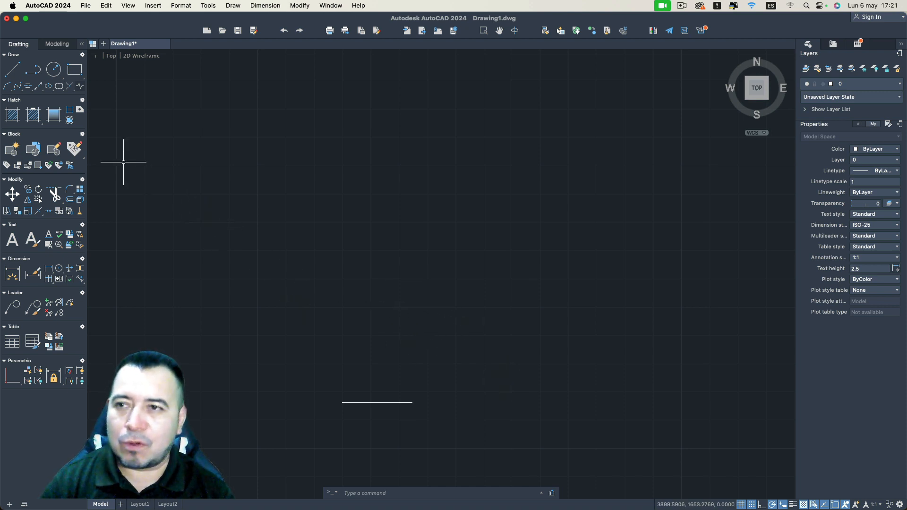
# Step: Draw a closed 10 by 10 square with the Line command, snapping its corners to the grid above the existing line
pyautogui.click(16, 71)
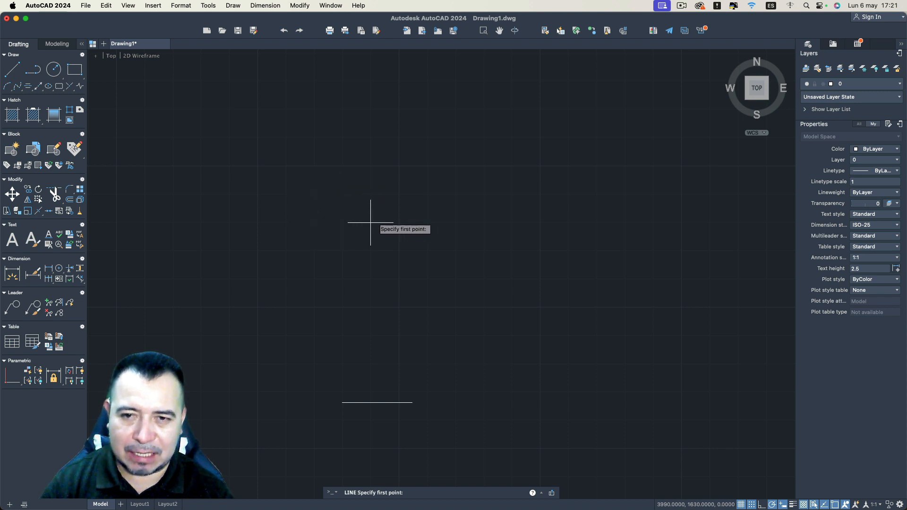
pyautogui.click(257, 194)
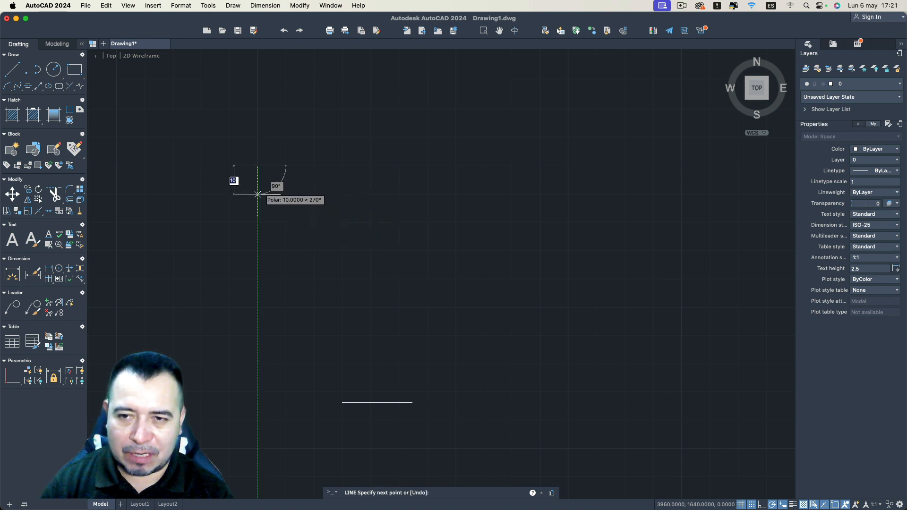
pyautogui.click(286, 194)
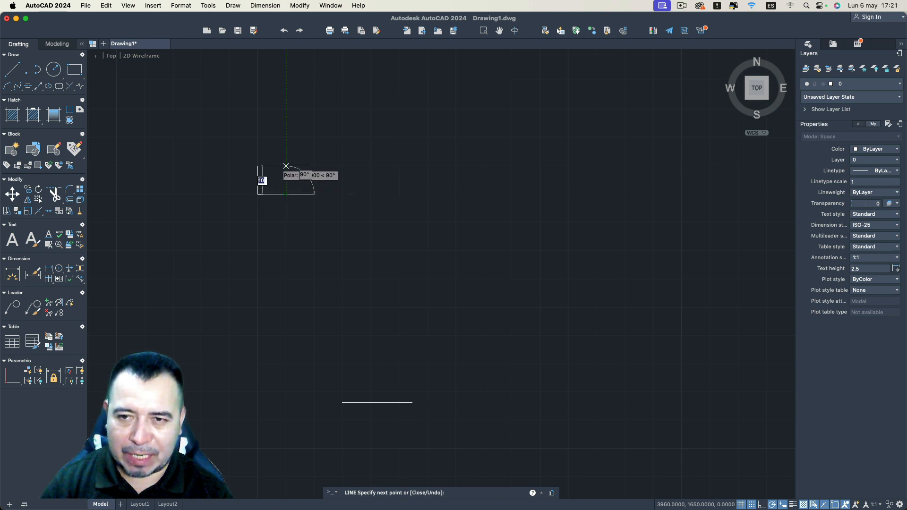
pyautogui.click(286, 166)
pyautogui.click(257, 165)
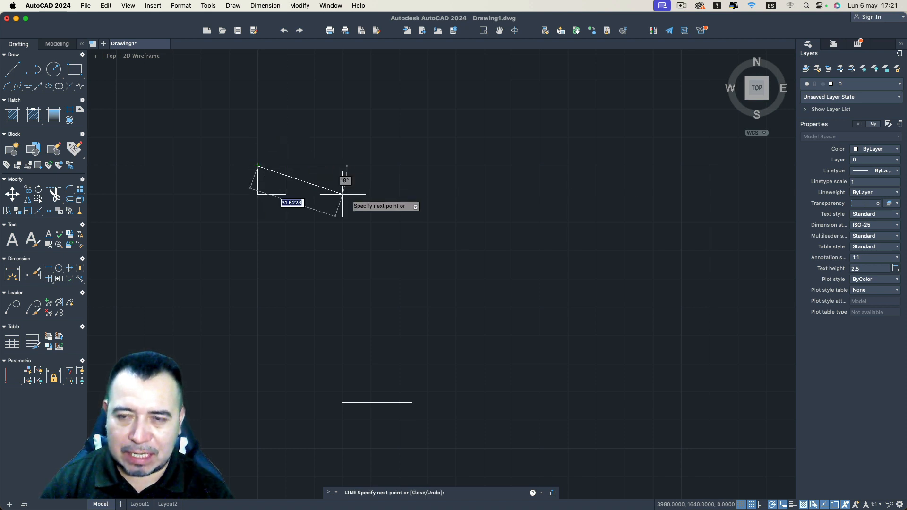
pyautogui.write('c')
pyautogui.press('Return')
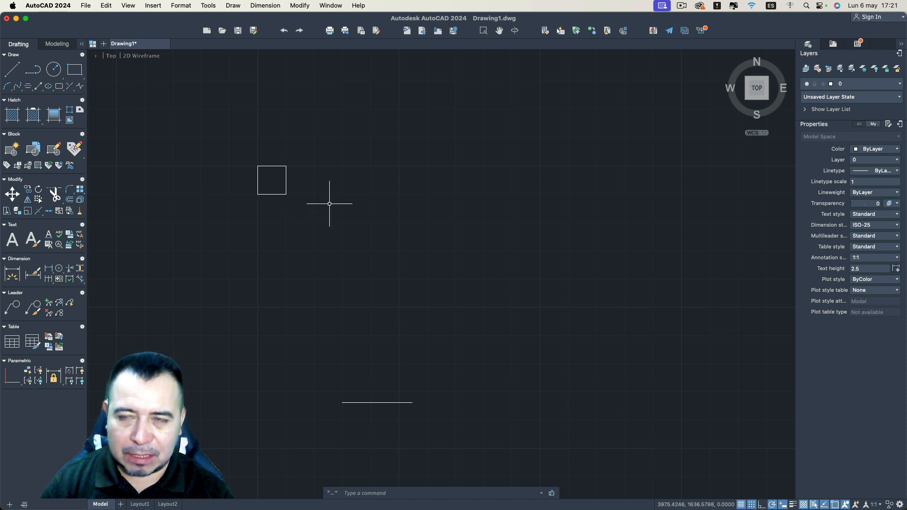
# Step: Set the grid X and Y spacing to 5 in the drafting settings
pyautogui.click(181, 5)
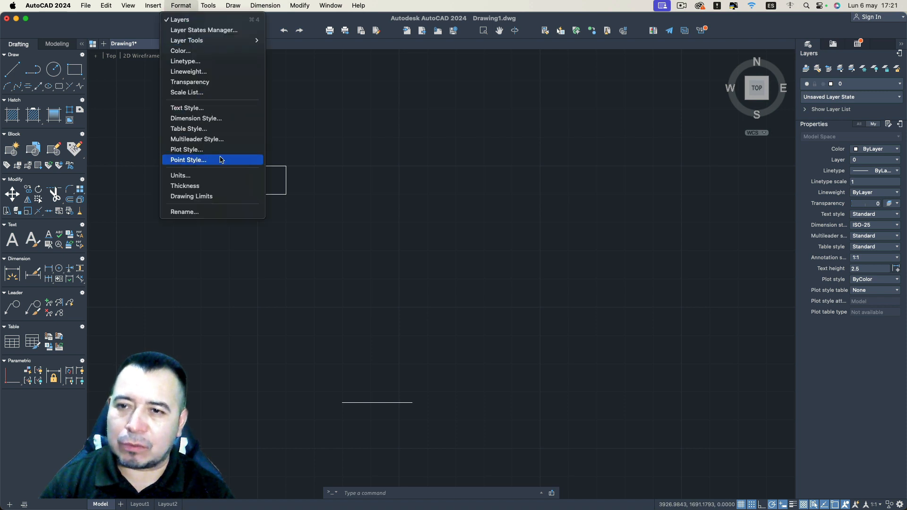
pyautogui.moveTo(215, 9)
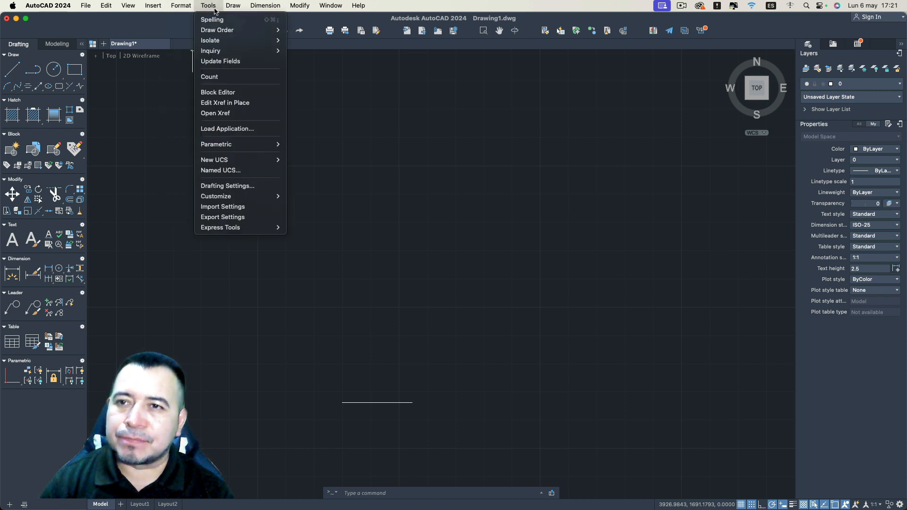
pyautogui.click(228, 186)
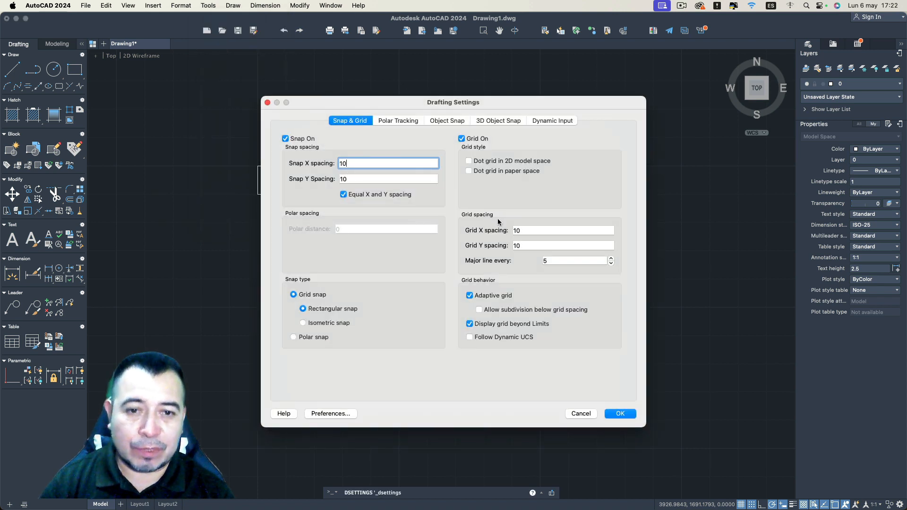
pyautogui.moveTo(531, 230); pyautogui.dragTo(461, 230)
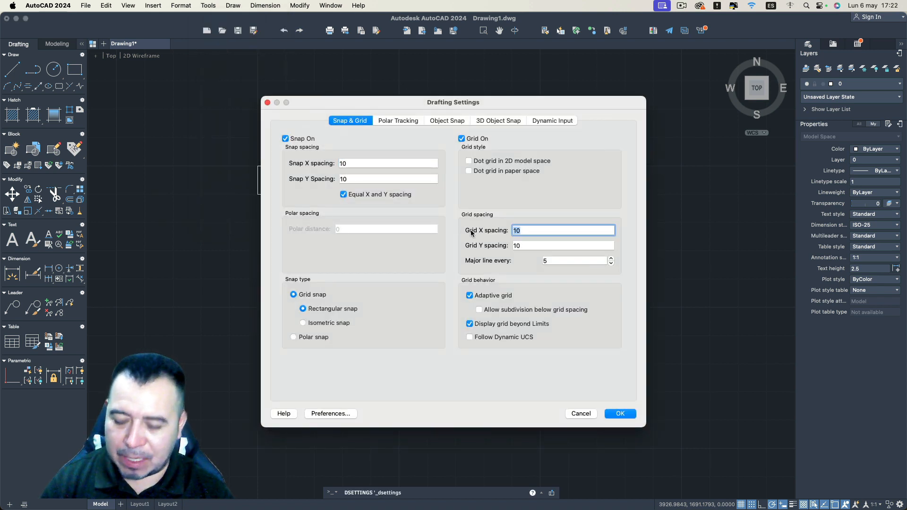
pyautogui.write('5')
pyautogui.press('Tab')
pyautogui.write('5')
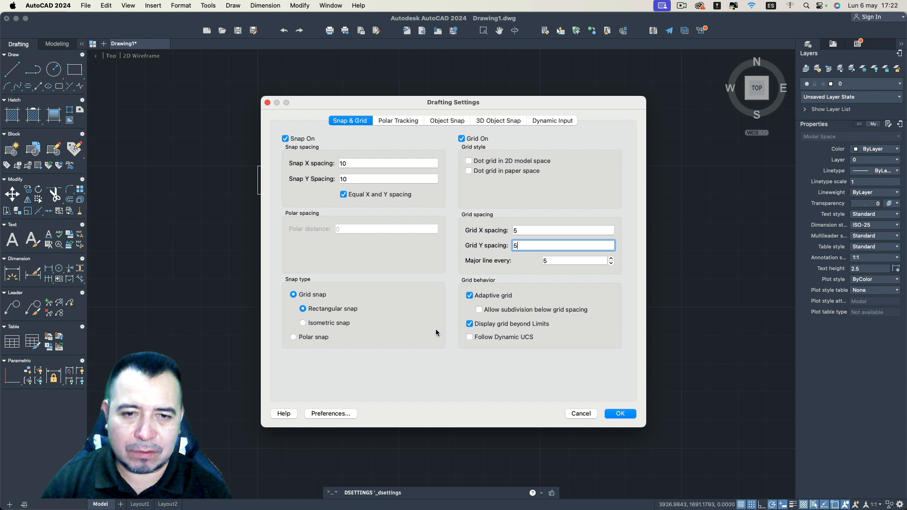
pyautogui.click(620, 413)
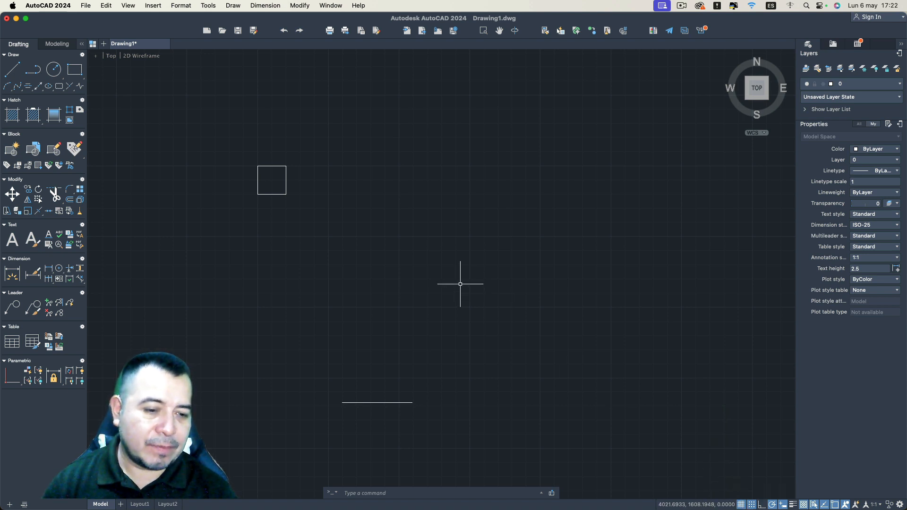
# Step: Turn off grid snap and try the Line command with free cursor movement, without placing a point
pyautogui.press('super+g')
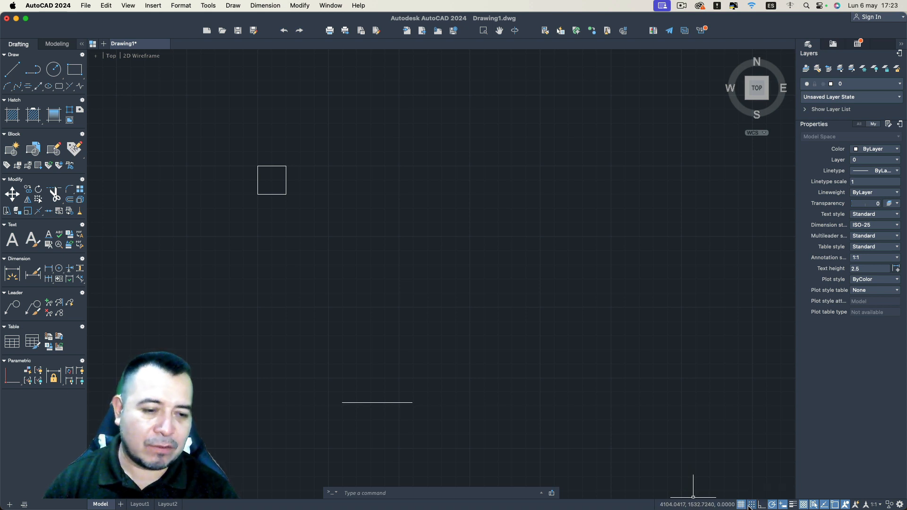
pyautogui.write('l')
pyautogui.press('Return')
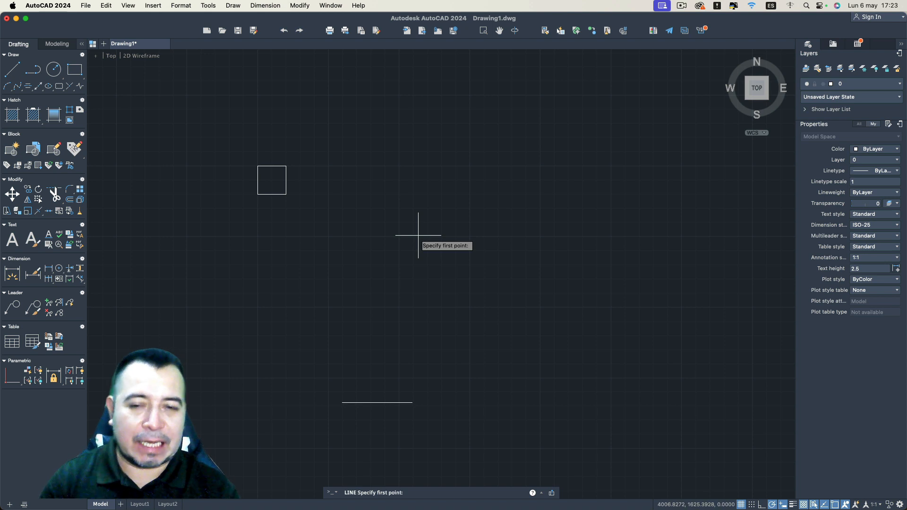
pyautogui.press('Escape')
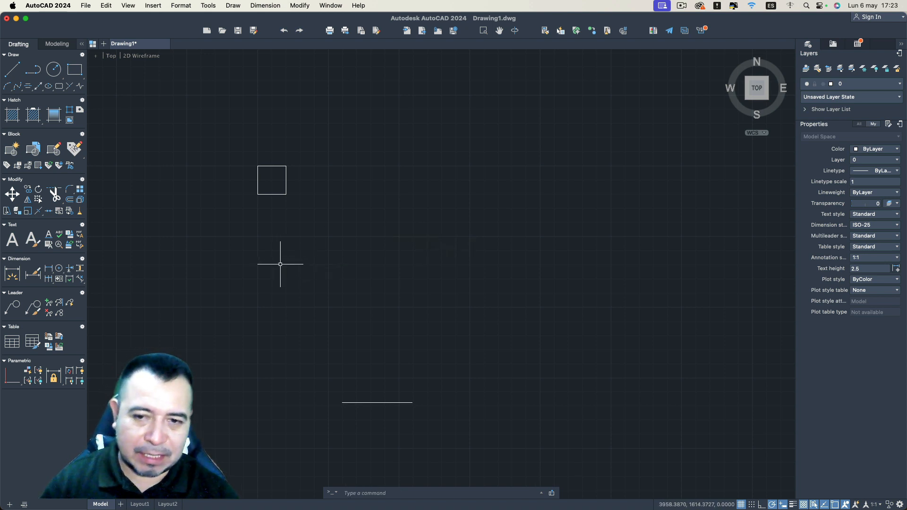
# Step: Start a line with its first point in the empty area between the square and the existing horizontal line, further to the right
pyautogui.moveTo(436, 361); pyautogui.dragTo(418, 352, button='middle')
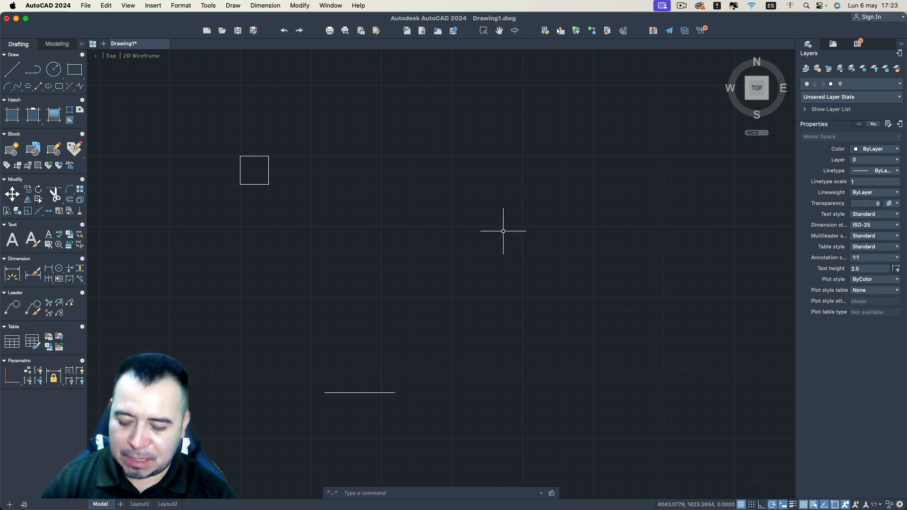
pyautogui.click(14, 76)
pyautogui.click(384, 246)
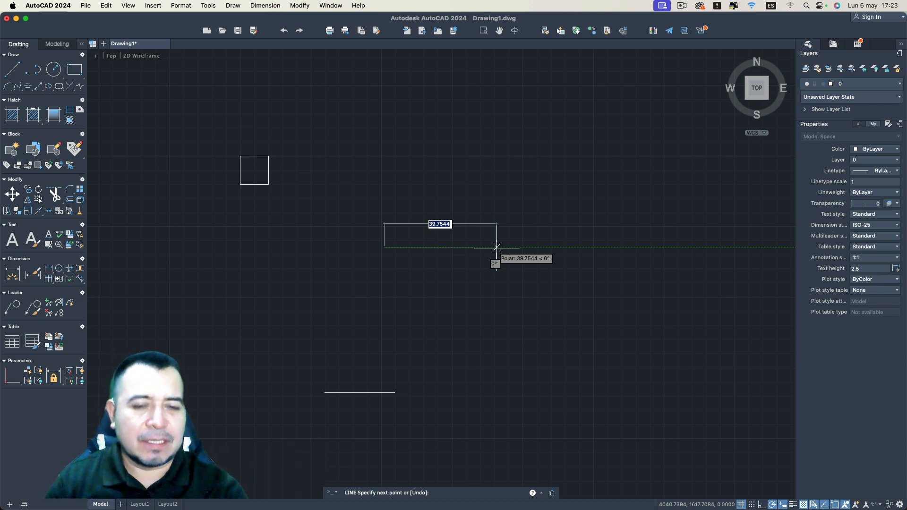
pyautogui.scroll(-5, 457, 247)
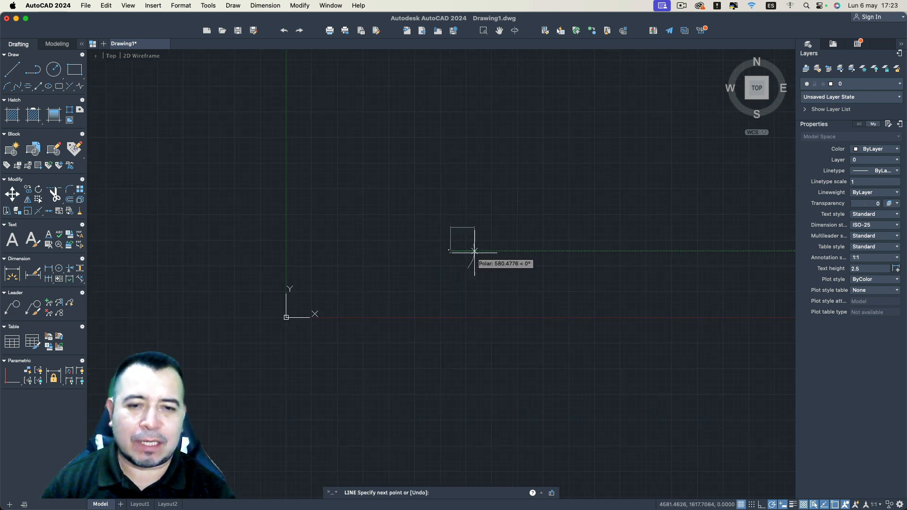
pyautogui.moveTo(465, 251); pyautogui.dragTo(376, 265, button='middle')
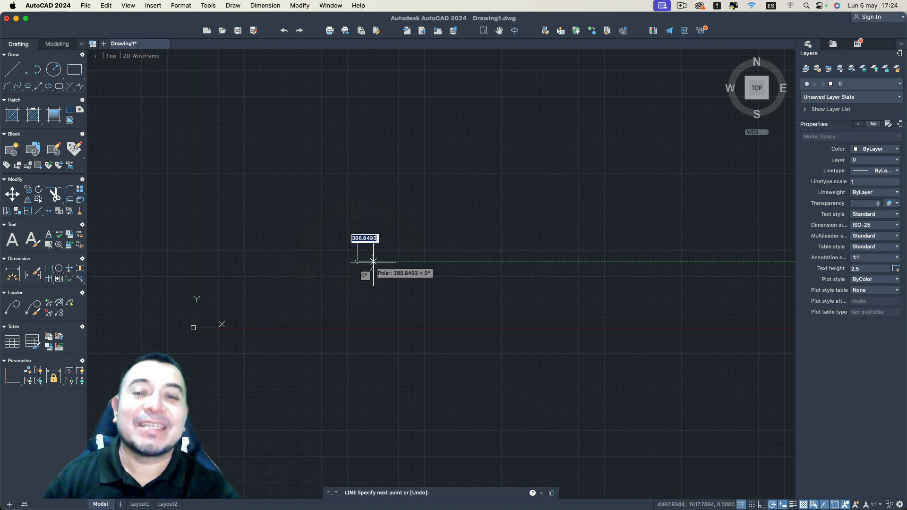
pyautogui.scroll(10, 384, 265)
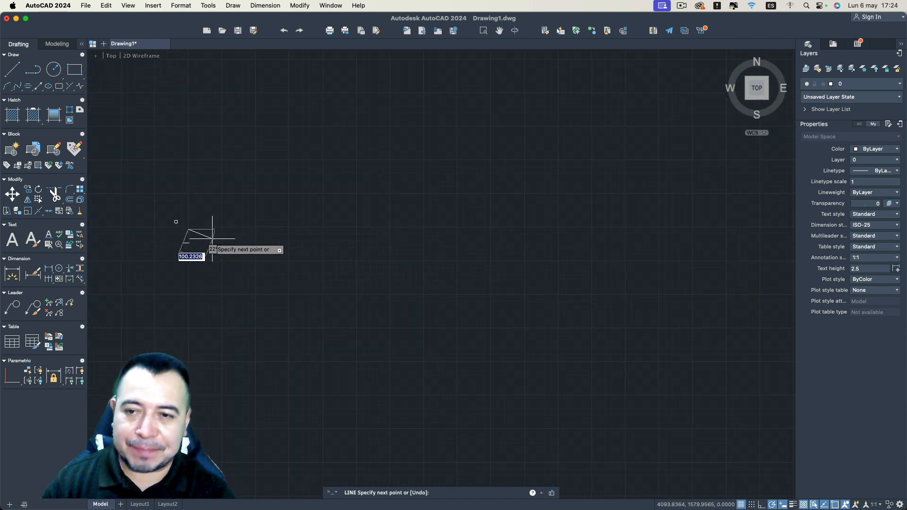
pyautogui.scroll(5, 201, 226)
pyautogui.scroll(15, 162, 236)
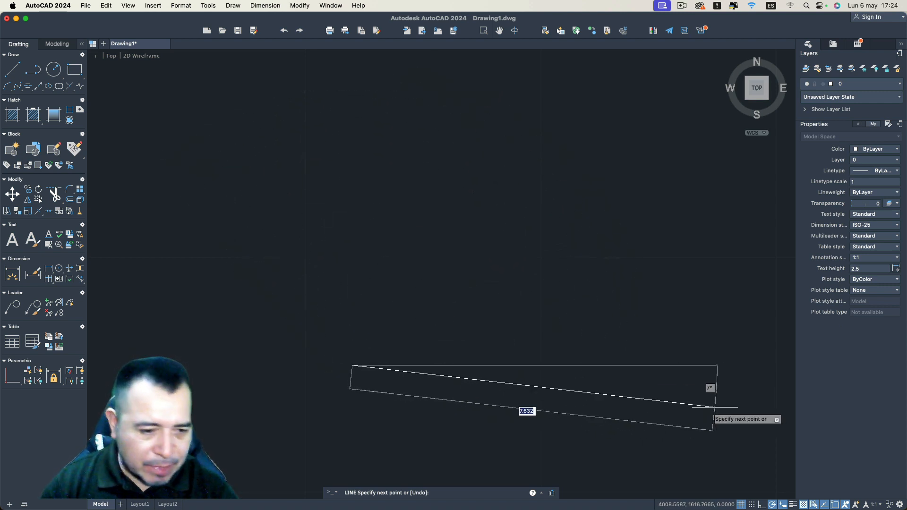
# Step: Toggle Ortho mode on, off and on again to constrain the line in progress
pyautogui.click(762, 505)
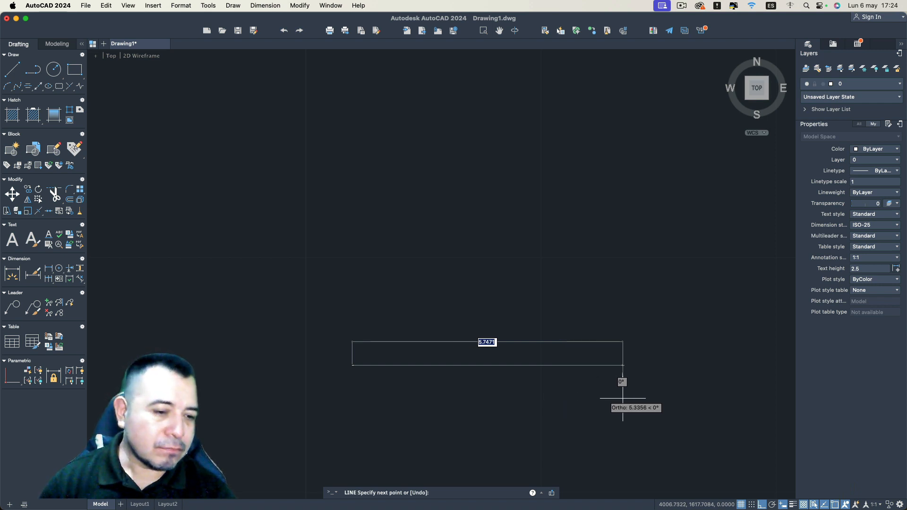
pyautogui.click(763, 507)
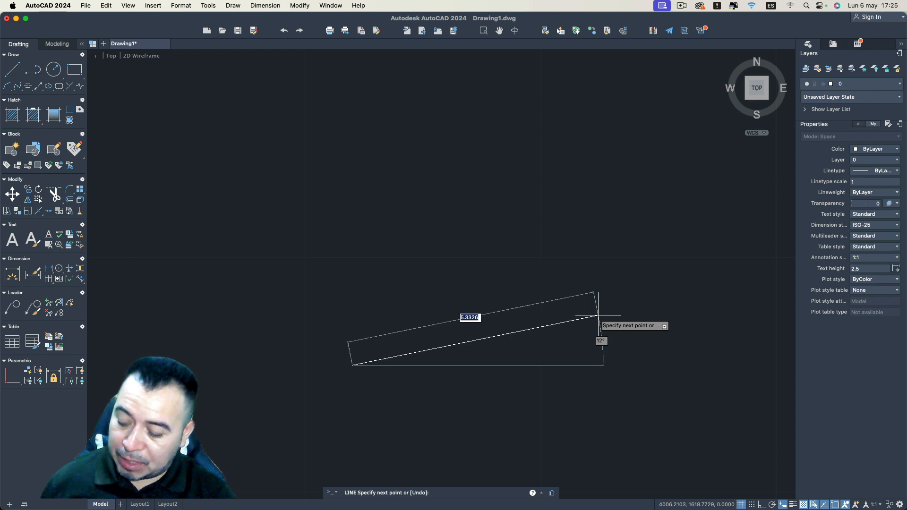
pyautogui.press('F8')
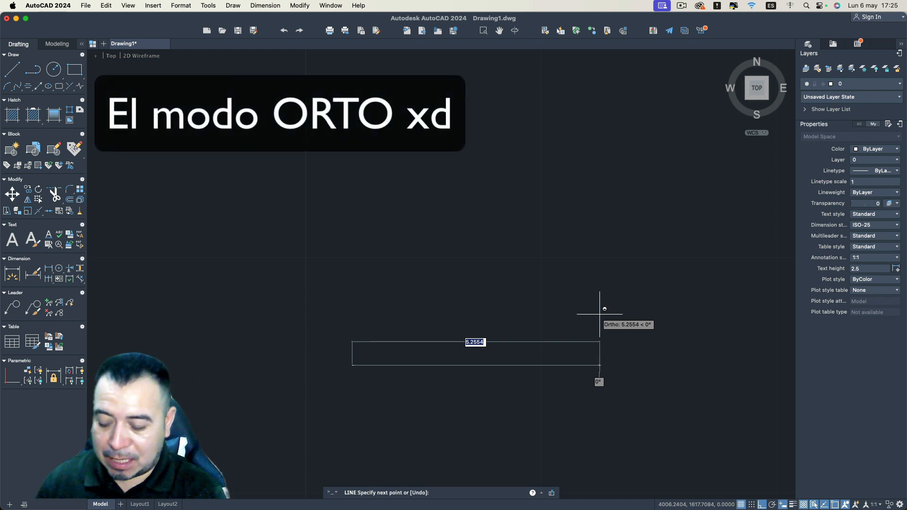
# Step: Set the horizontal line's length to 50 and finish the line
pyautogui.write('%=')
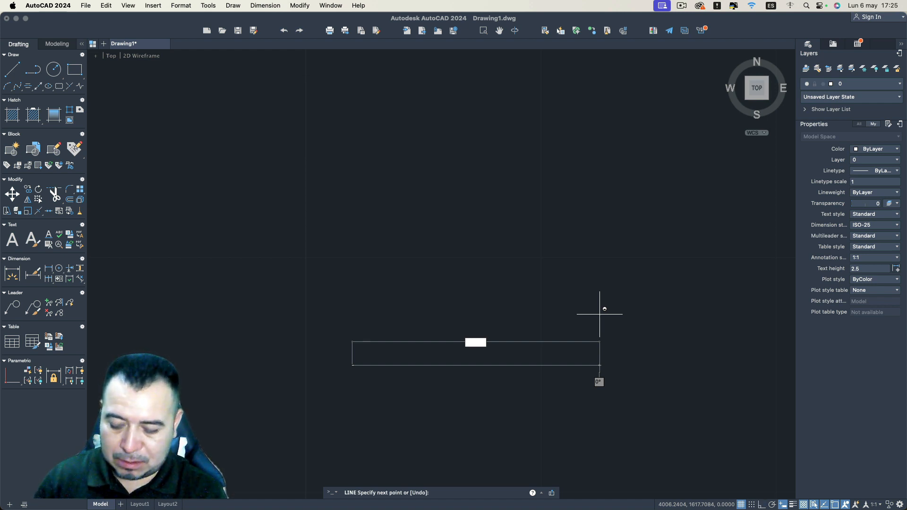
pyautogui.write('50')
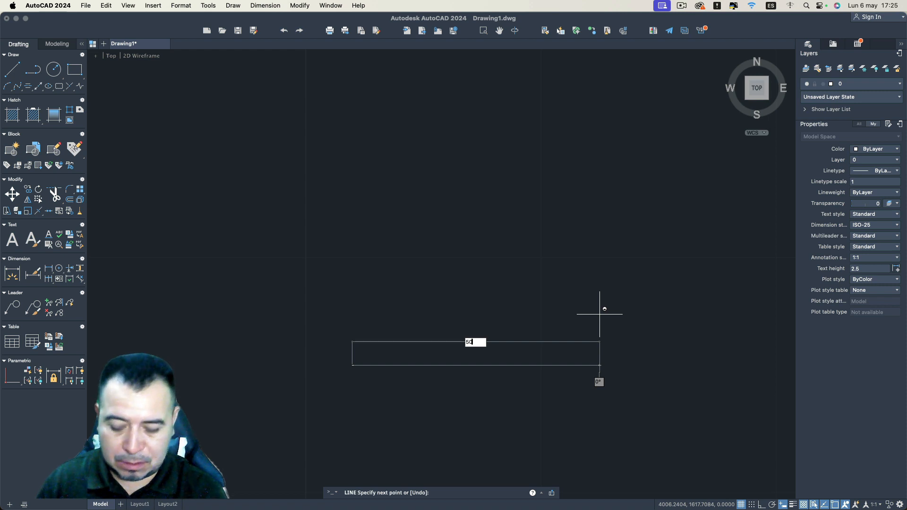
pyautogui.press('Return')
pyautogui.press('Return')
# Step: Start a line just above the left part of the 50-unit line and enable polar tracking with a 30-degree angle
pyautogui.scroll(-8, 563, 319)
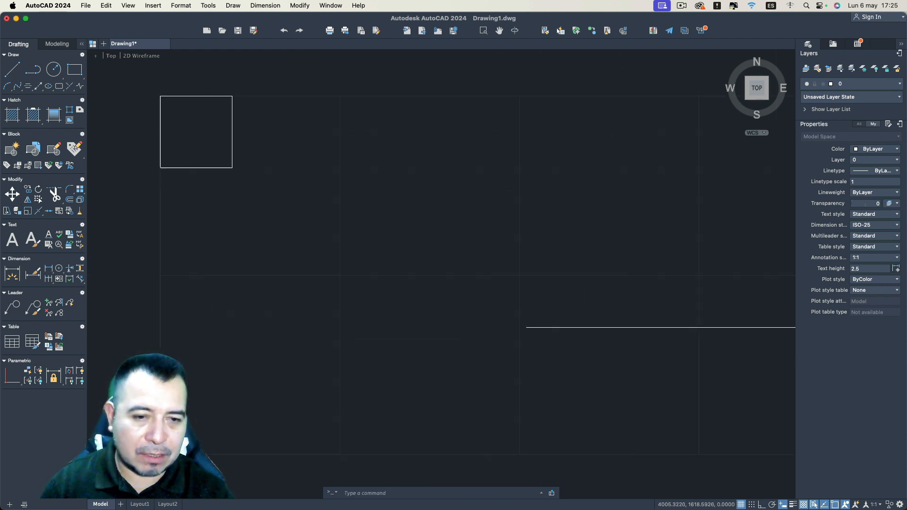
pyautogui.moveTo(582, 305); pyautogui.dragTo(278, 300, button='middle')
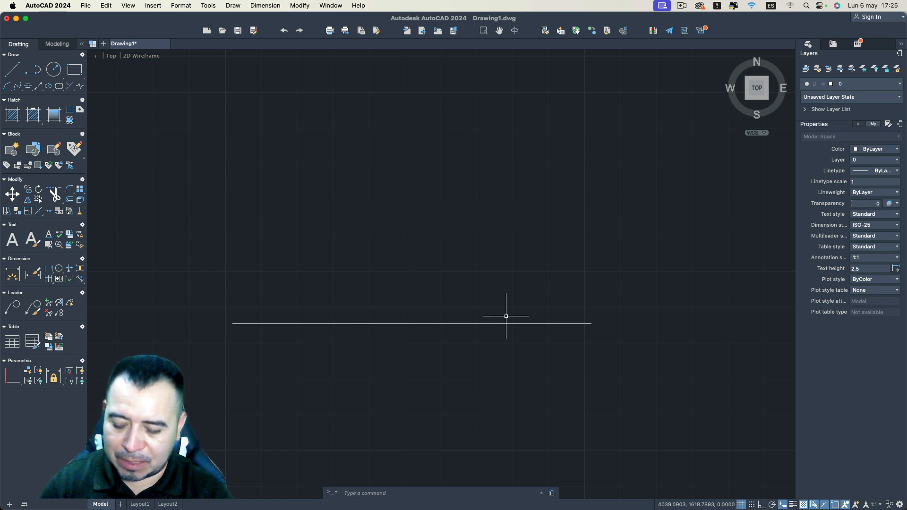
pyautogui.write('l')
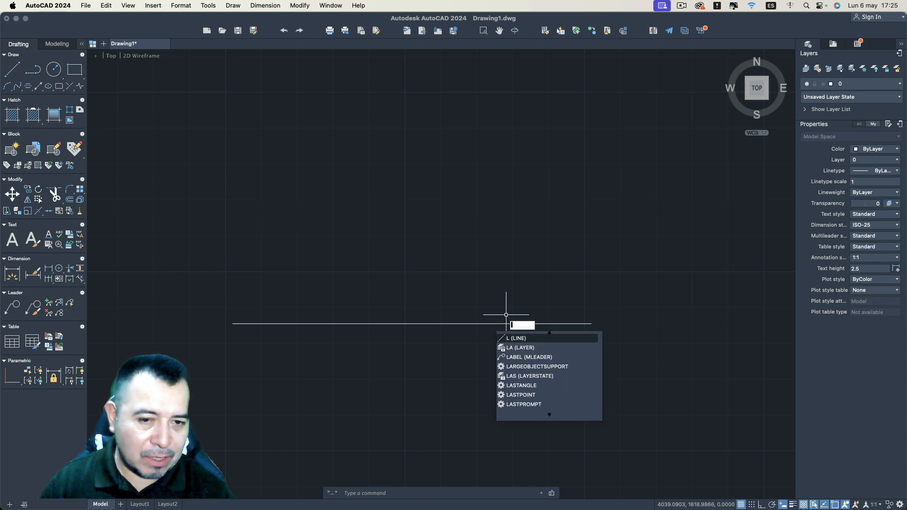
pyautogui.press('Return')
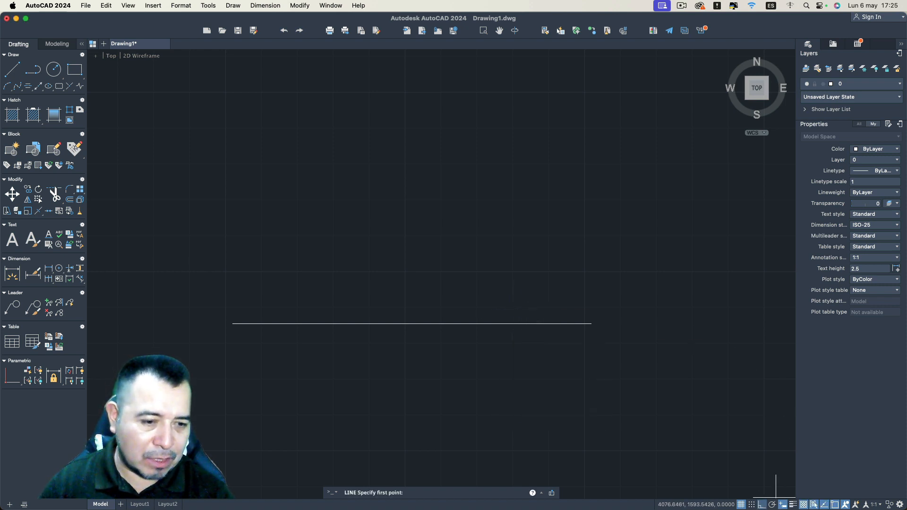
pyautogui.click(279, 282)
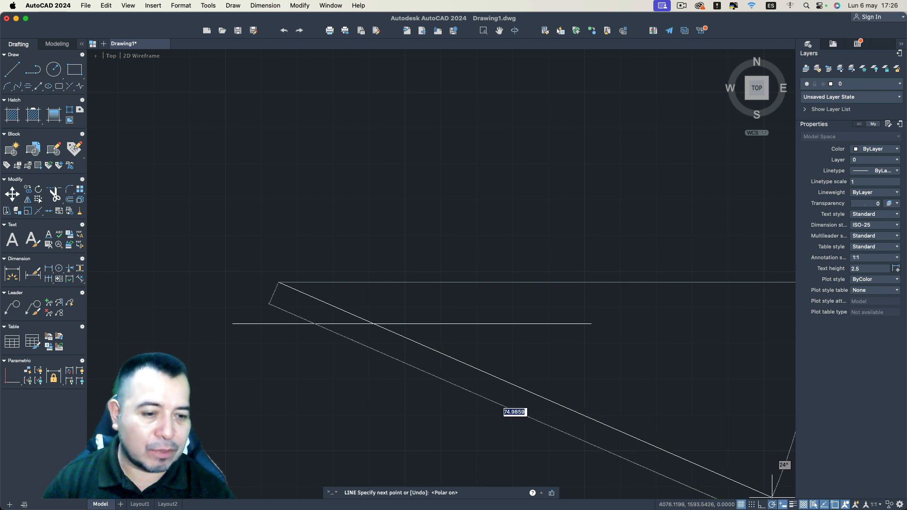
pyautogui.click(775, 504)
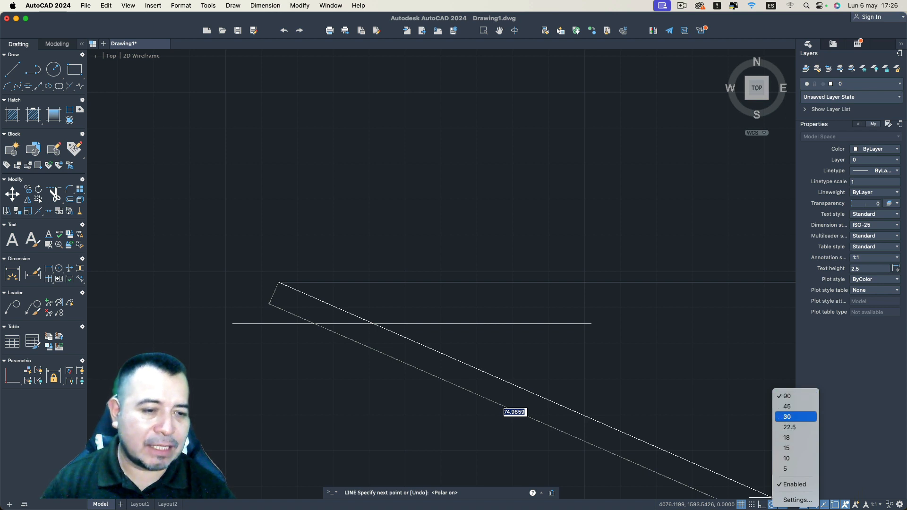
pyautogui.click(794, 417)
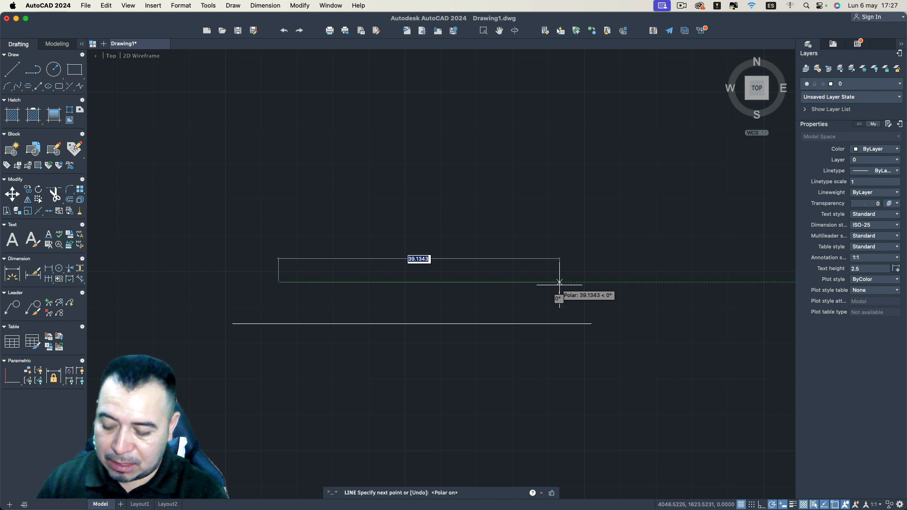
# Step: Draw a 40-unit segment horizontally to the right, followed by a 30-unit segment vertically upward
pyautogui.write('4')
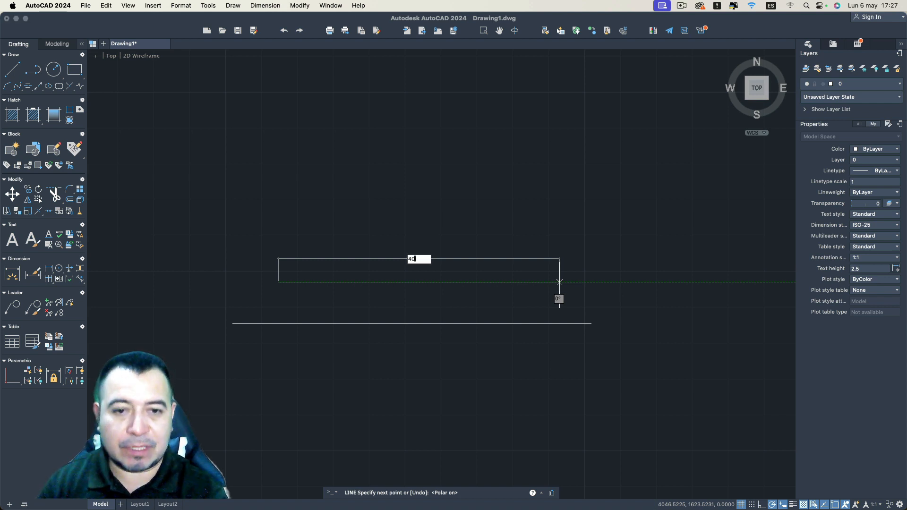
pyautogui.write('0')
pyautogui.press('Return')
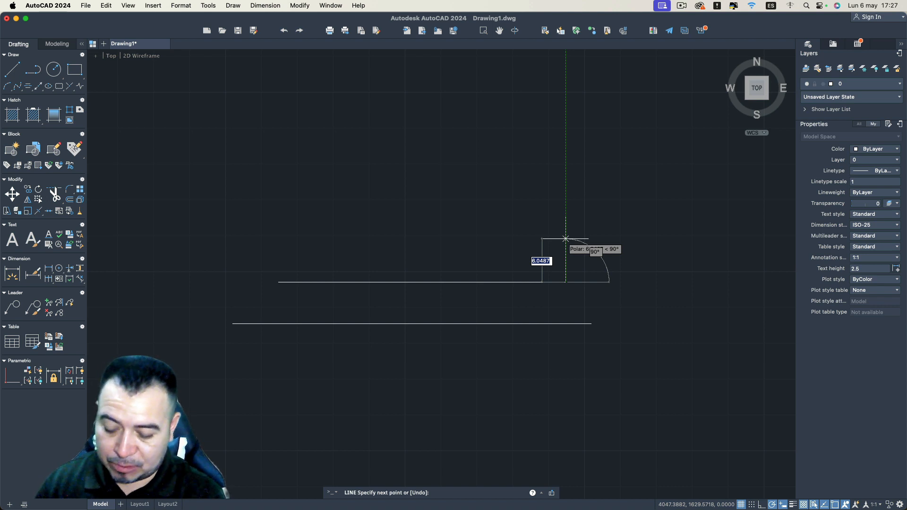
pyautogui.write('30')
pyautogui.press('Return')
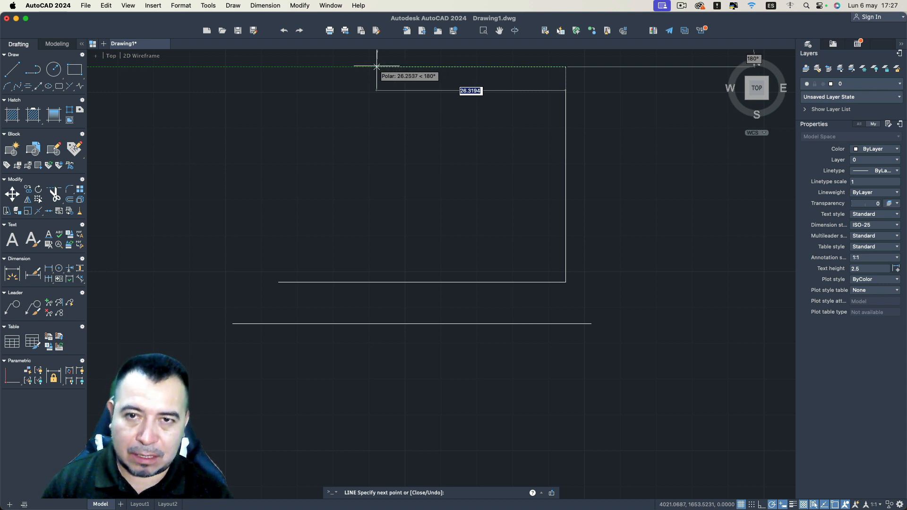
# Step: Add a 40-unit segment horizontally to the left, close the rectangle at its starting corner and end the line
pyautogui.write('4')
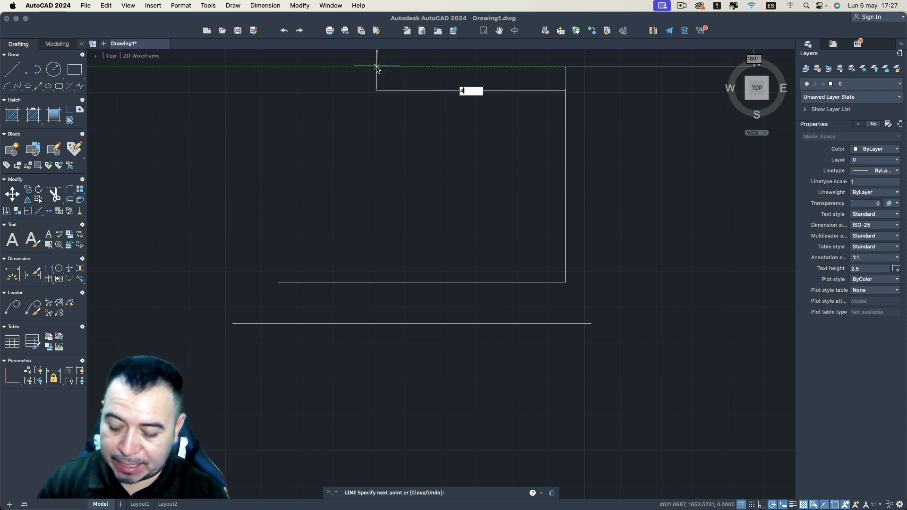
pyautogui.write('0')
pyautogui.press('Return')
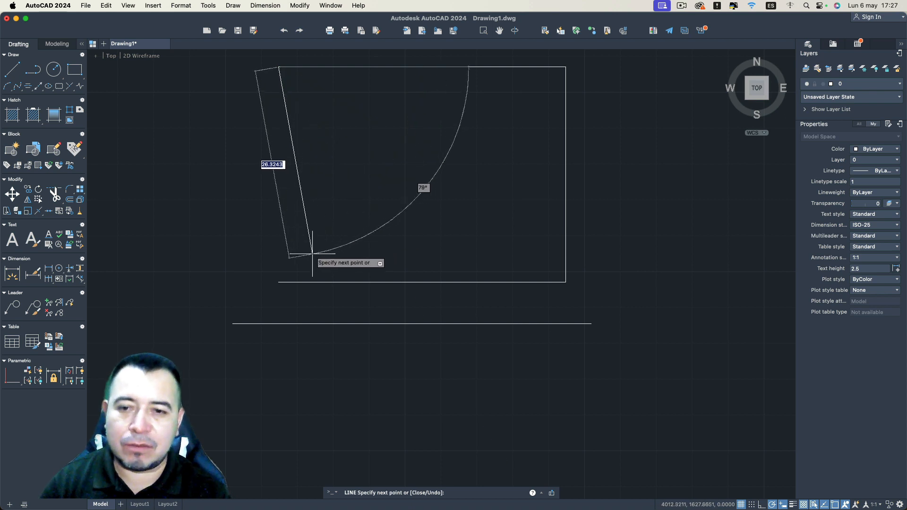
pyautogui.click(279, 282)
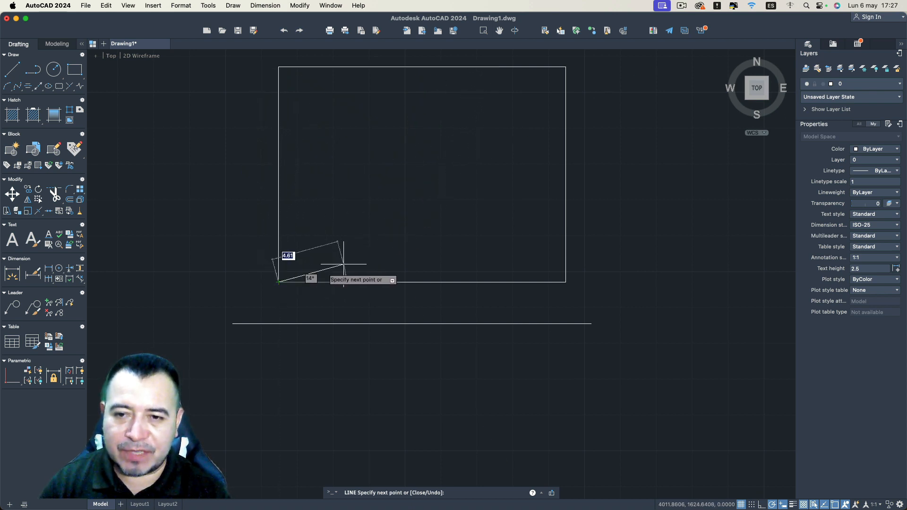
pyautogui.press('Escape')
# Step: Set the polar tracking angle to 90 degrees
pyautogui.moveTo(648, 330); pyautogui.dragTo(629, 343, button='middle')
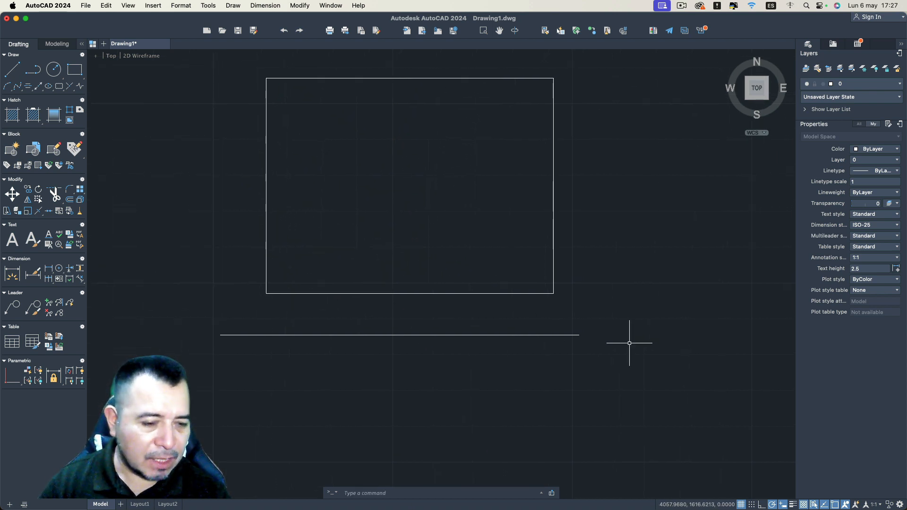
pyautogui.click(775, 505)
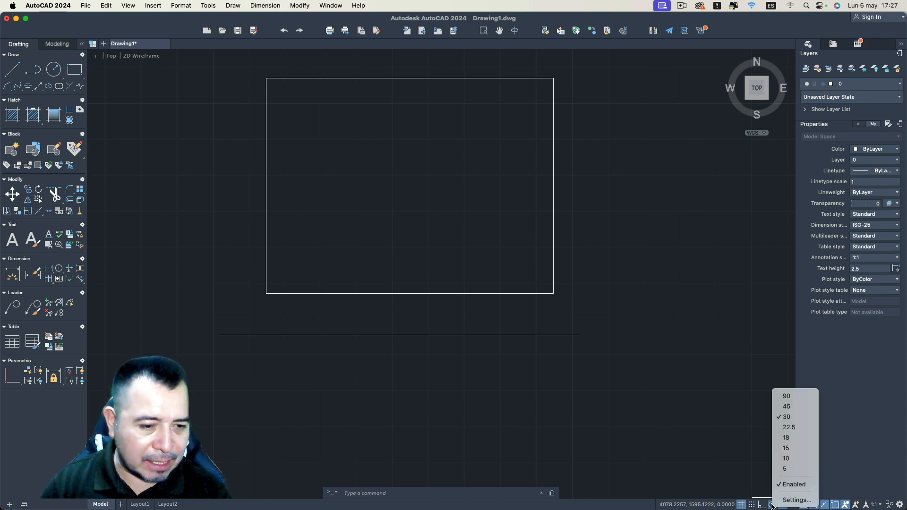
pyautogui.click(785, 399)
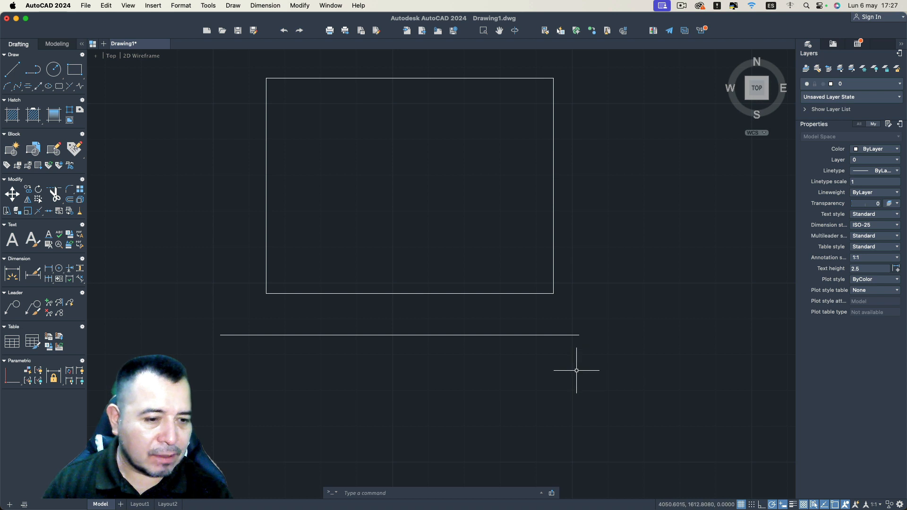
# Step: Draw three circles above and right of the rectangle: one with radius about 10.6, a similar one below it and a larger one to its right
pyautogui.moveTo(573, 370); pyautogui.dragTo(509, 378, button='middle')
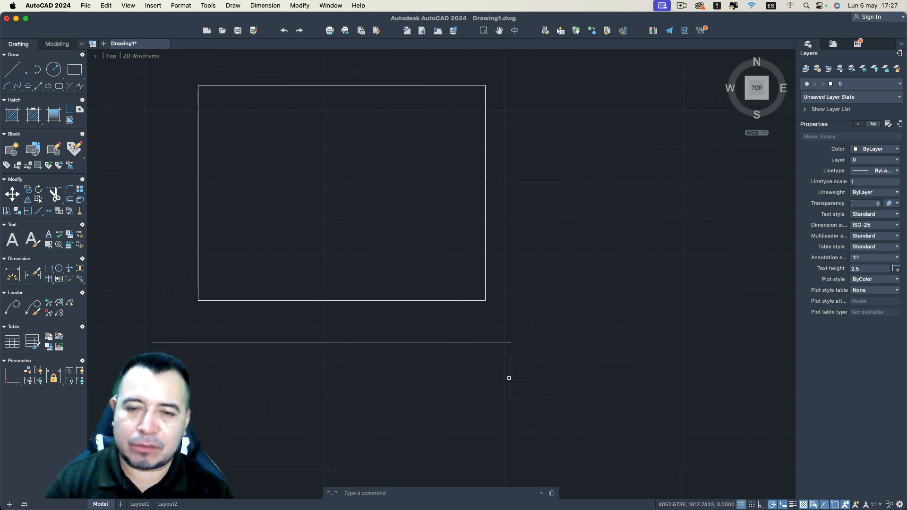
pyautogui.scroll(-6, 492, 338)
pyautogui.moveTo(492, 339); pyautogui.dragTo(430, 323, button='middle')
pyautogui.click(55, 72)
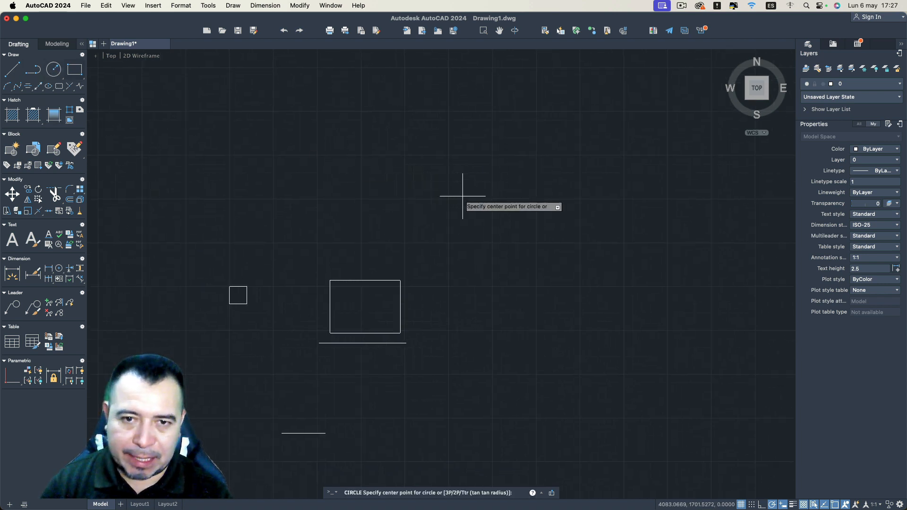
pyautogui.click(462, 198)
pyautogui.click(461, 216)
pyautogui.press('Return')
pyautogui.click(463, 268)
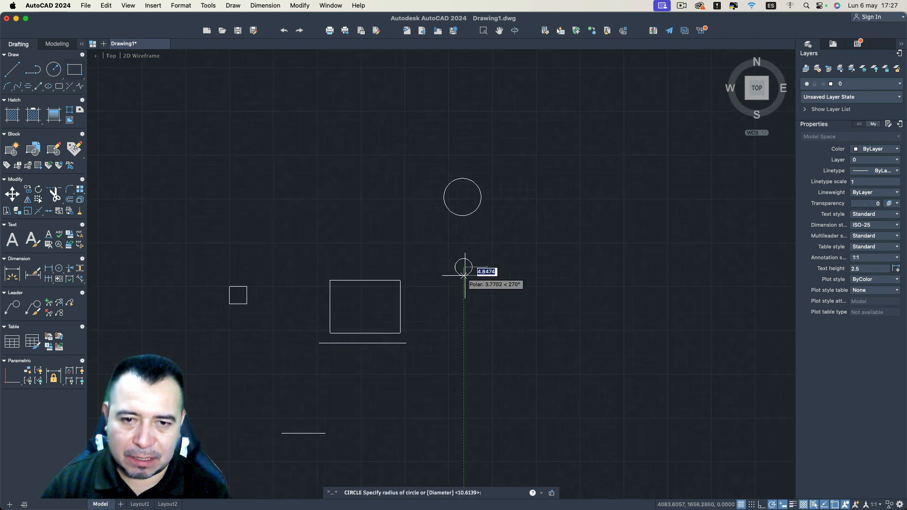
pyautogui.click(470, 284)
pyautogui.press('Return')
pyautogui.click(549, 186)
pyautogui.click(549, 164)
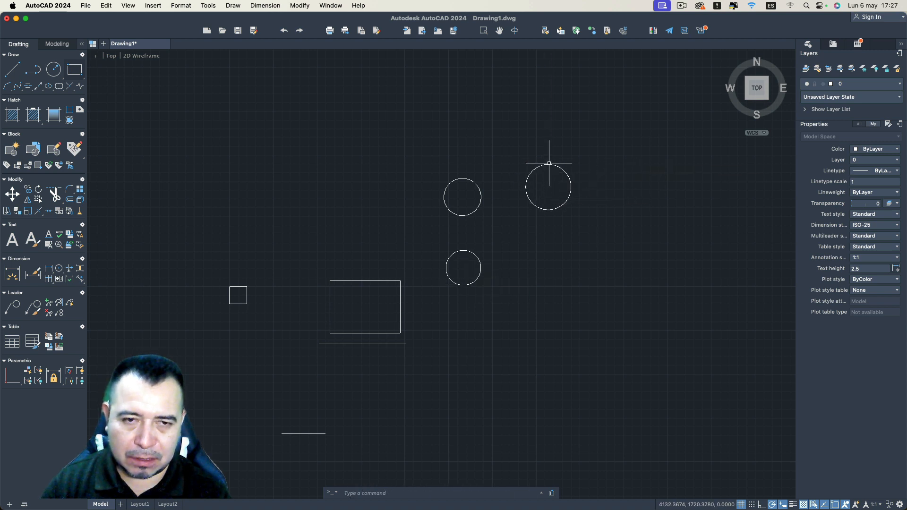
# Step: Draw an open zigzag of three connected lines below the circles, the first about 132 units long at about 31 degrees and the last crossing it
pyautogui.click(12, 70)
pyautogui.click(507, 366)
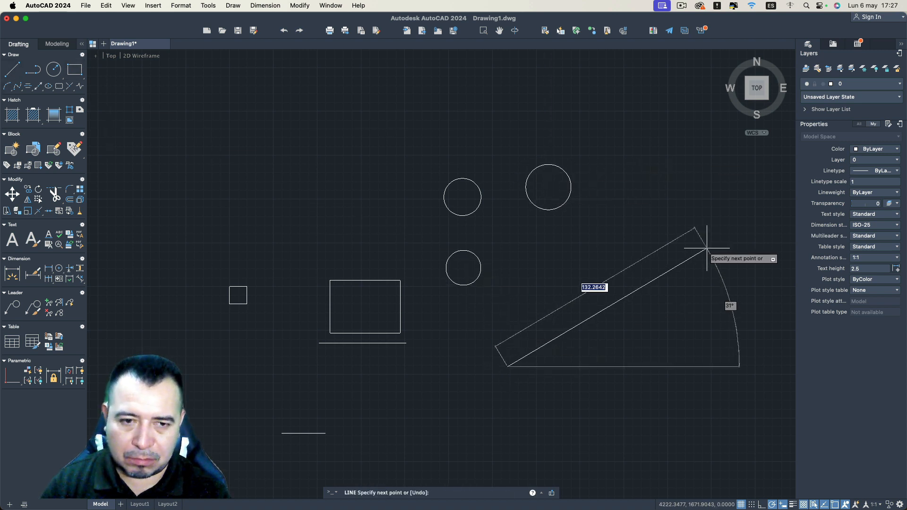
pyautogui.click(707, 249)
pyautogui.click(634, 389)
pyautogui.click(553, 299)
pyautogui.press('Escape')
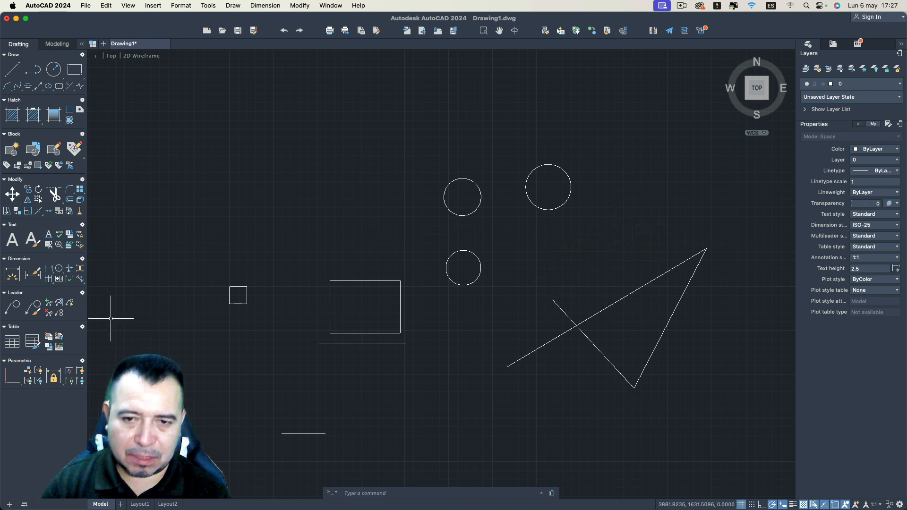
# Step: Draw a 30-unit line vertically upward from the midpoint of the large rectangle's top side, using the Midpoint snap override
pyautogui.moveTo(361, 254); pyautogui.dragTo(349, 266, button='middle')
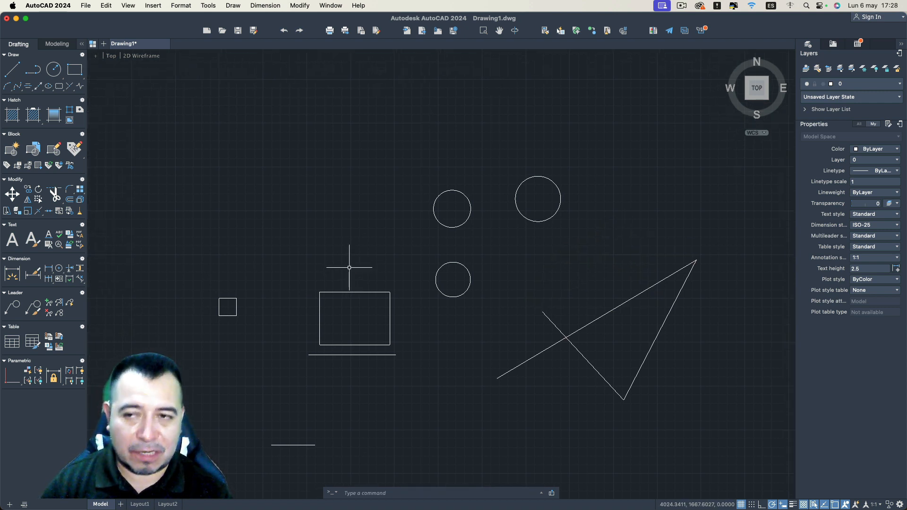
pyautogui.click(12, 69)
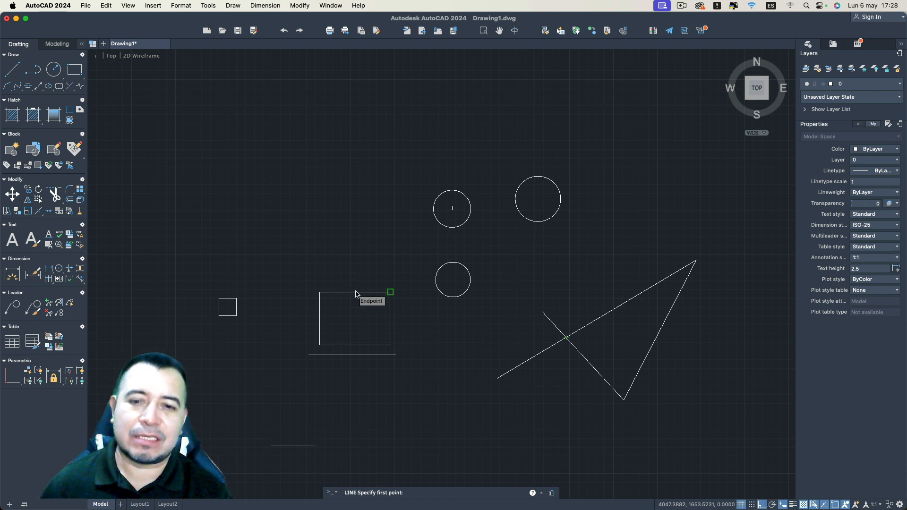
pyautogui.keyDown('shift'); pyautogui.rightClick(355, 294); pyautogui.keyUp('shift')
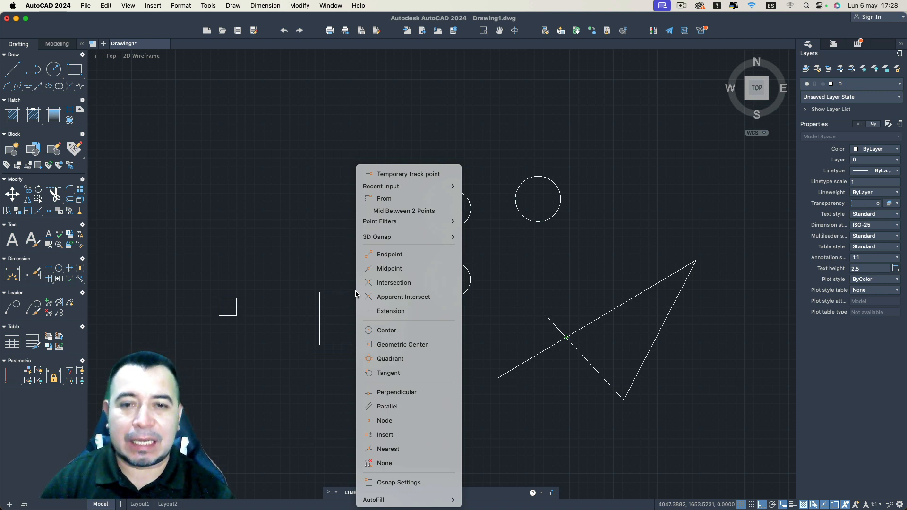
pyautogui.click(410, 271)
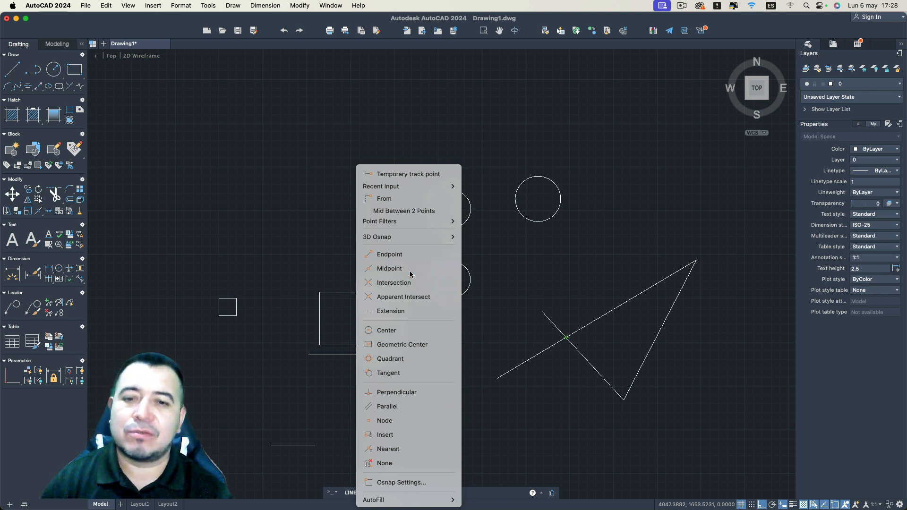
pyautogui.click(355, 292)
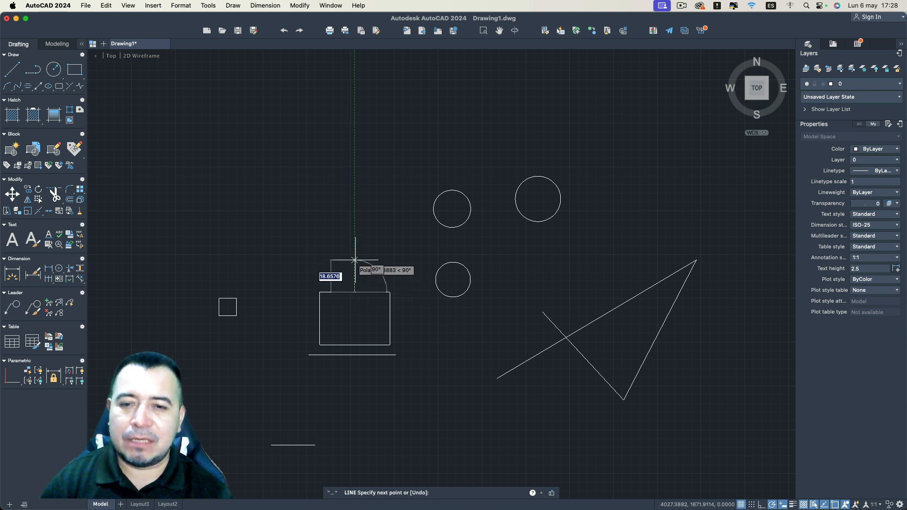
pyautogui.write('3')
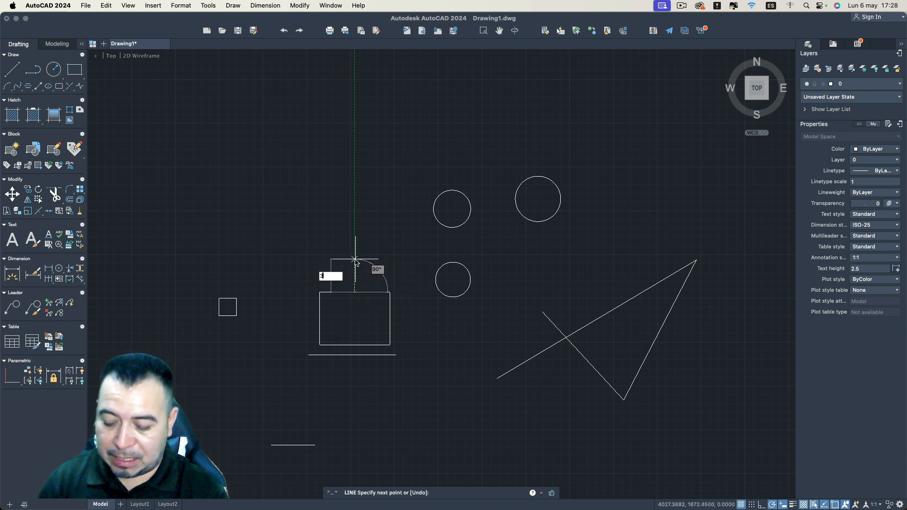
pyautogui.write('0')
pyautogui.press('Return')
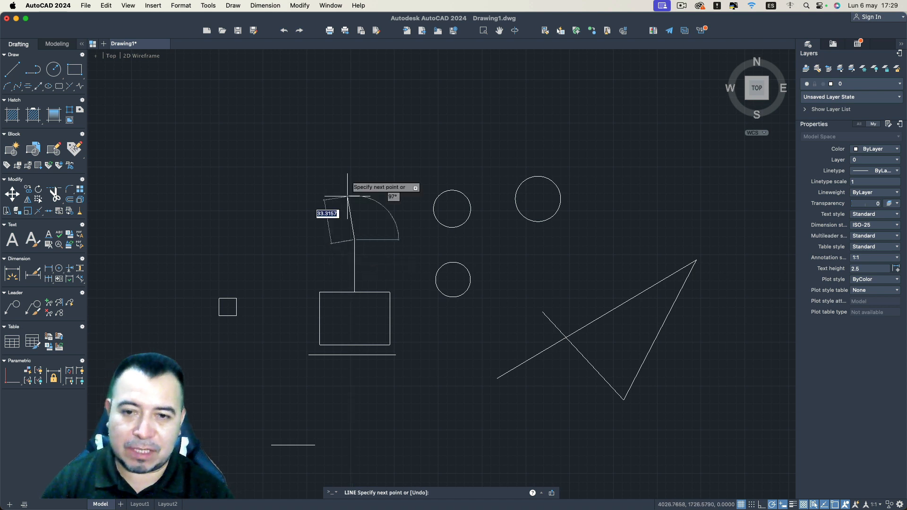
pyautogui.press('Return')
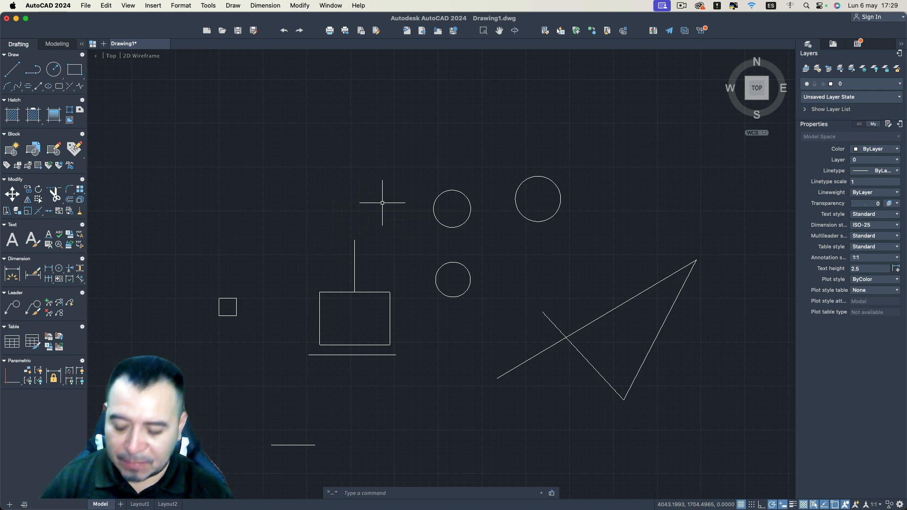
# Step: Draw a line from the top quadrant of the upper-left circle tangent to the larger circle, using the Quadrant and Tangent snap overrides
pyautogui.write('l')
pyautogui.press('Return')
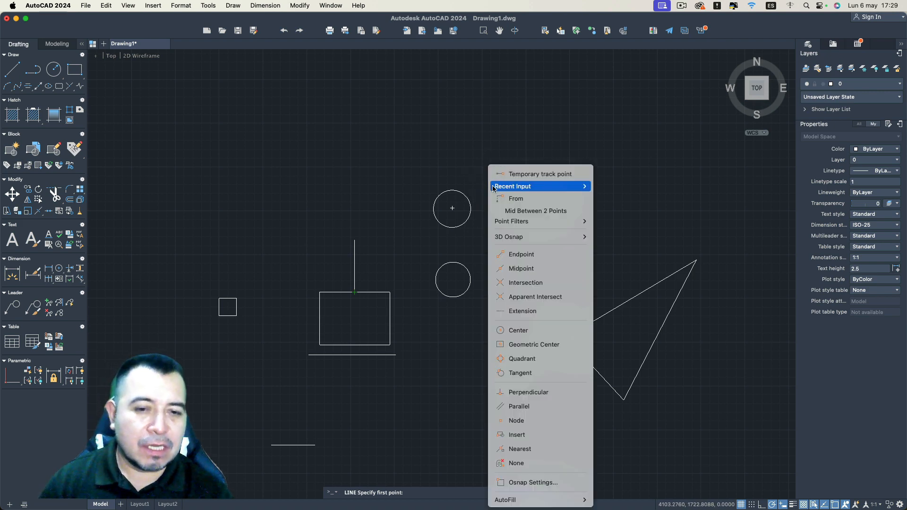
pyautogui.click(534, 359)
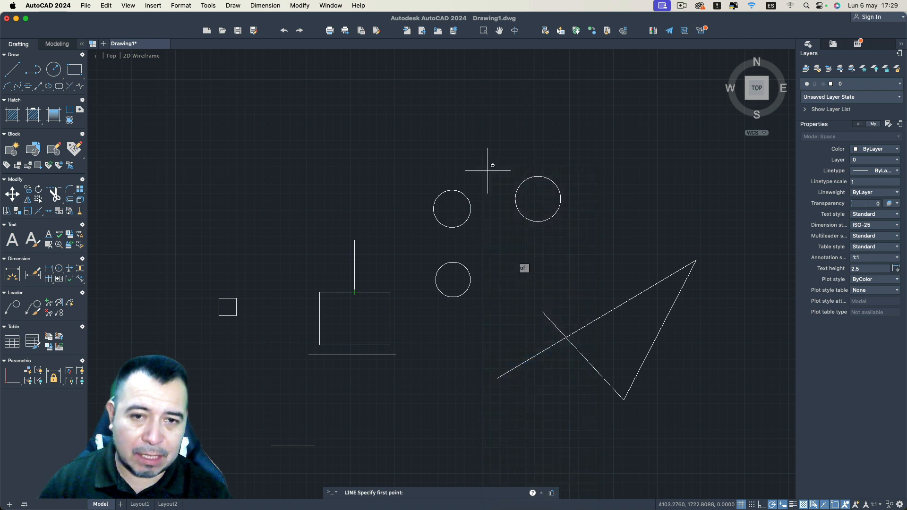
pyautogui.click(455, 183)
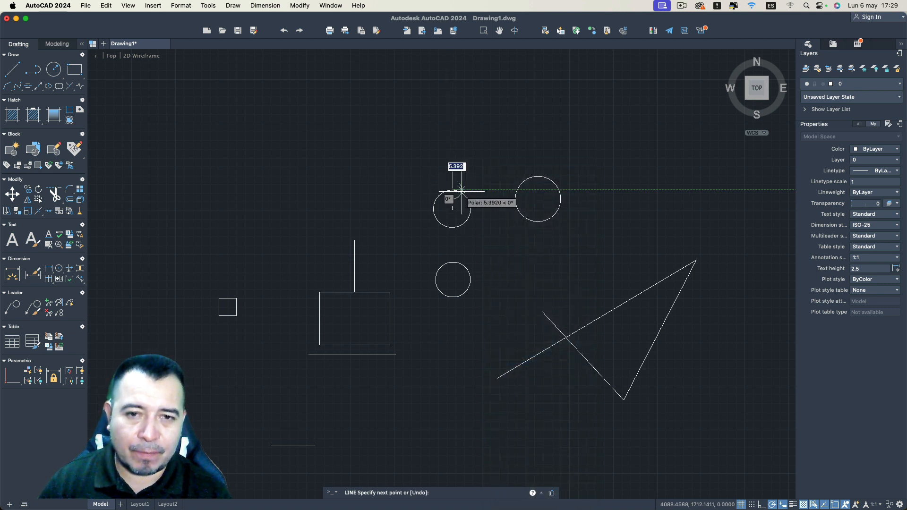
pyautogui.keyDown('shift'); pyautogui.rightClick(534, 179); pyautogui.keyUp('shift')
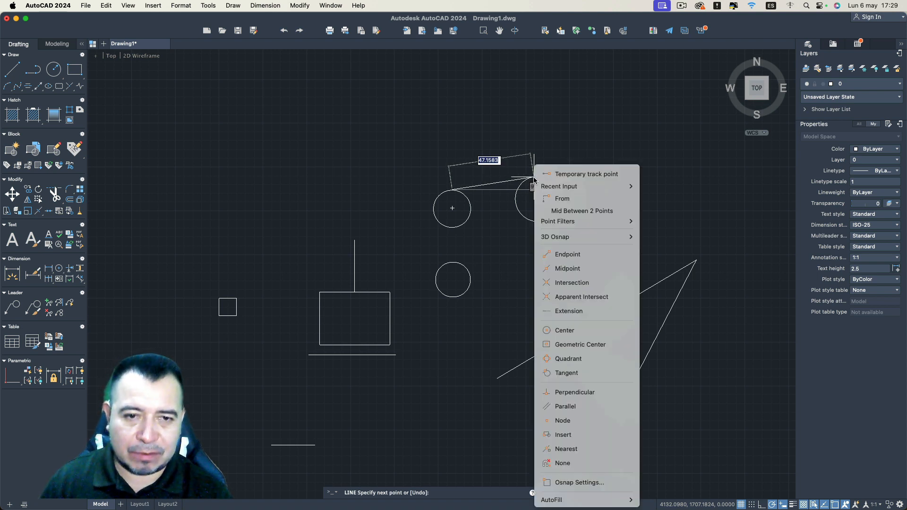
pyautogui.click(574, 374)
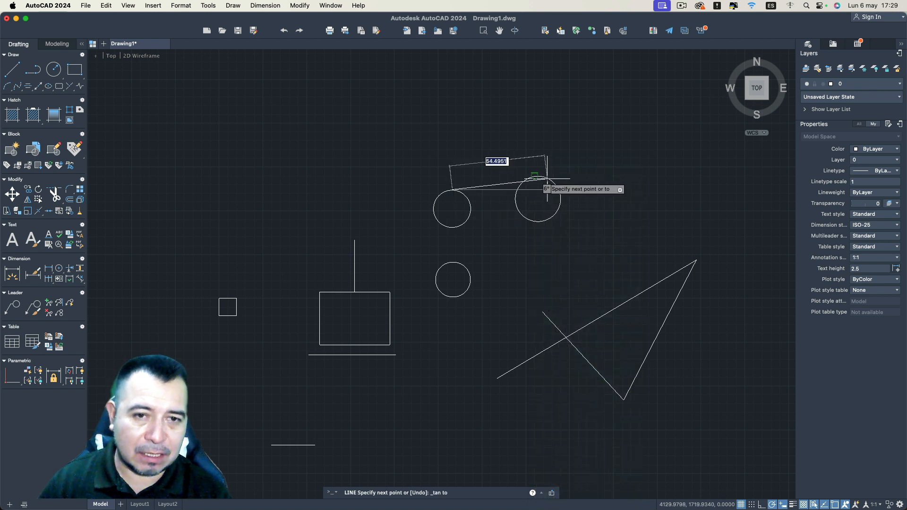
pyautogui.click(538, 181)
pyautogui.press('Return')
pyautogui.moveTo(599, 241)
pyautogui.mouseDown(button='middle')
pyautogui.moveTo(532, 221)
pyautogui.moveTo(483, 219)
pyautogui.mouseUp(button='middle')
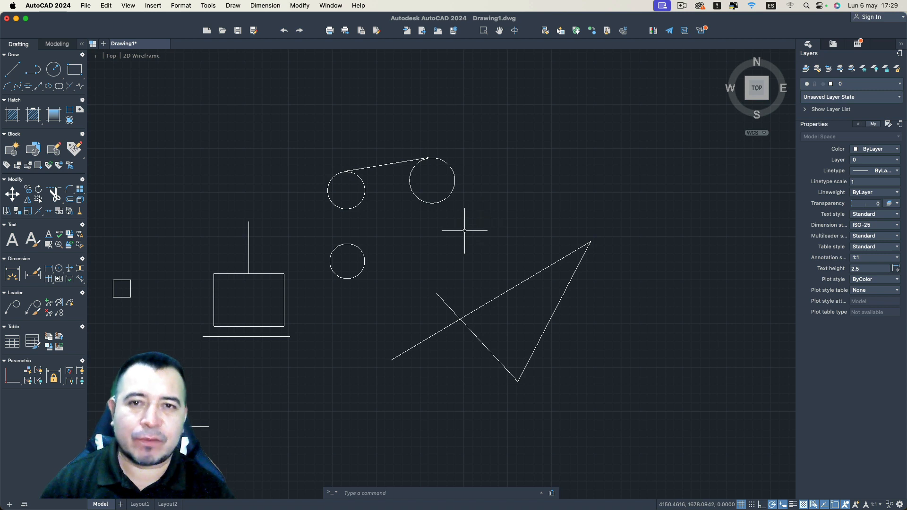
# Step: Enable the Perpendicular mode in the object snap settings
pyautogui.moveTo(471, 232); pyautogui.dragTo(515, 232, button='middle')
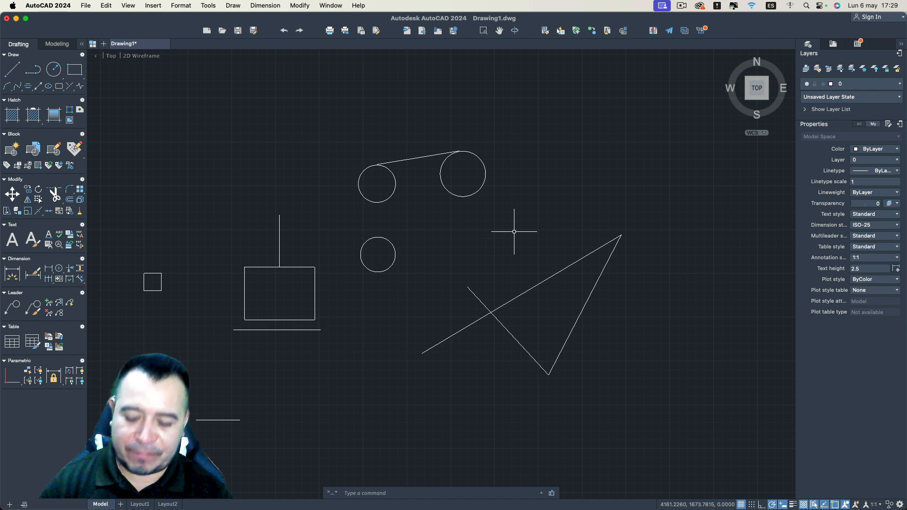
pyautogui.write('os')
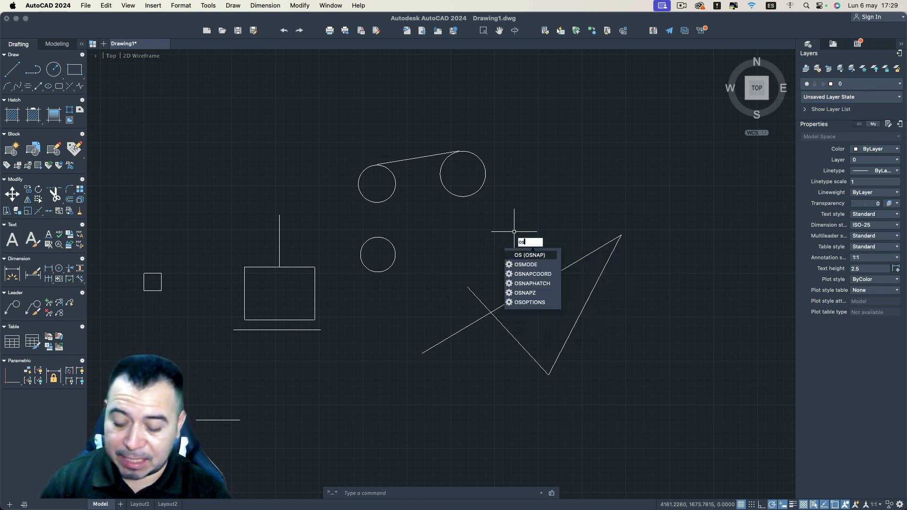
pyautogui.press('Return')
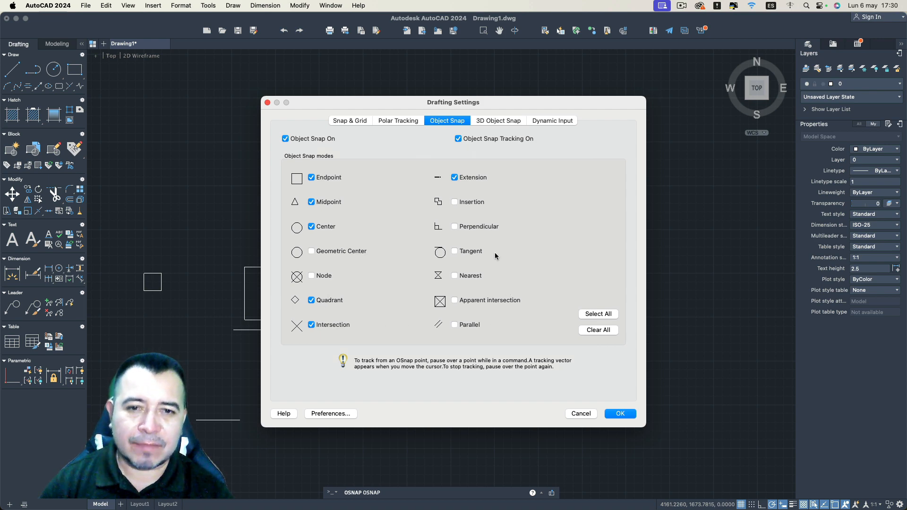
pyautogui.click(487, 228)
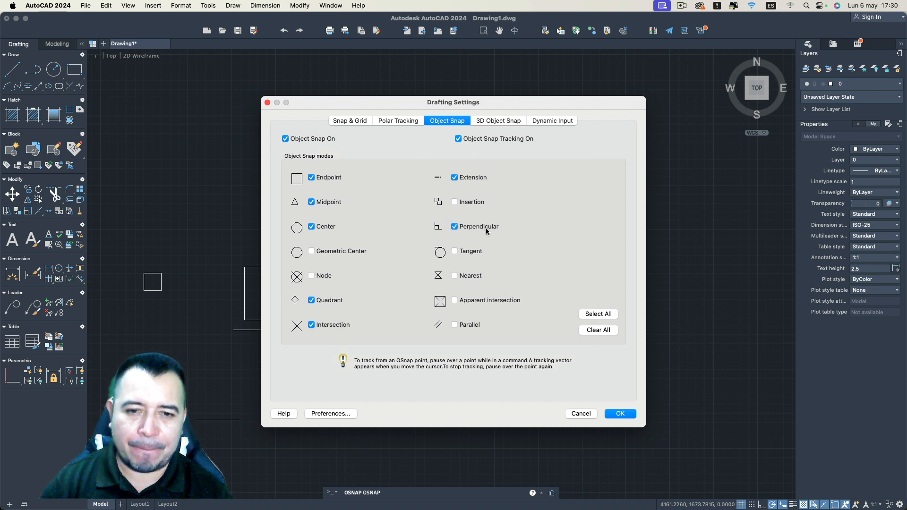
pyautogui.click(625, 416)
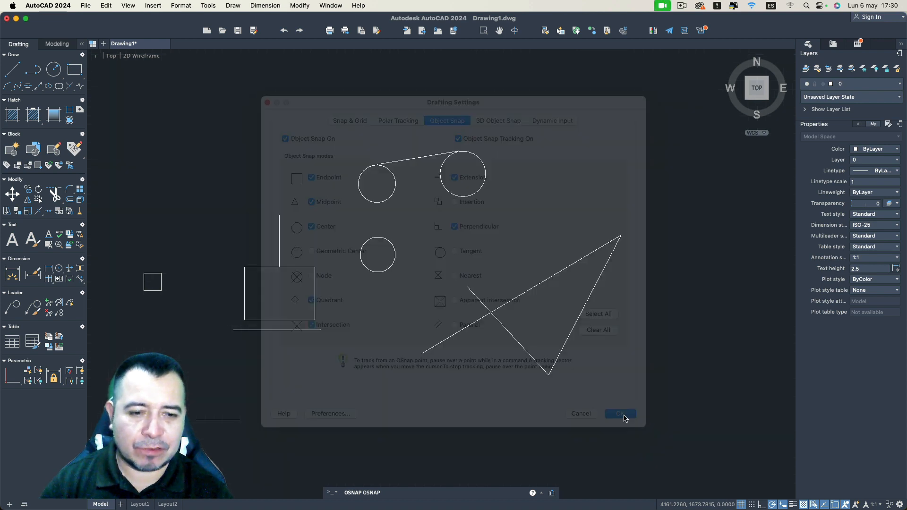
# Step: Draw a line from the midpoint of the vertical line above the large rectangle to the left quadrant of the upper-left circle
pyautogui.moveTo(388, 340); pyautogui.dragTo(452, 340, button='middle')
pyautogui.click(370, 321)
pyautogui.click(445, 330)
pyautogui.write('l')
pyautogui.press('Return')
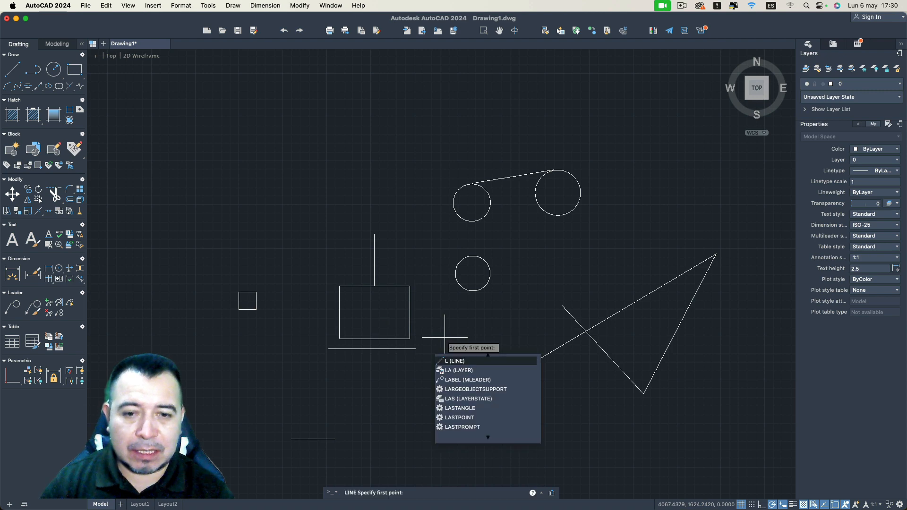
pyautogui.click(374, 260)
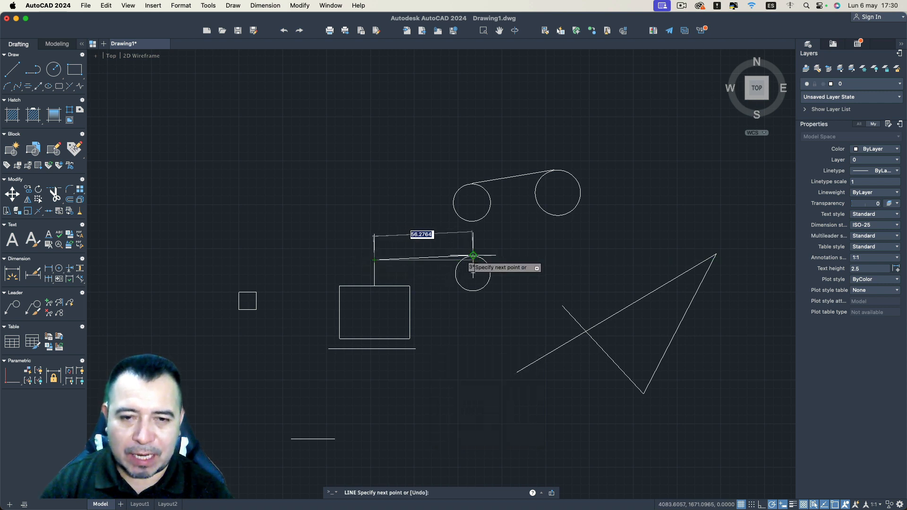
pyautogui.click(453, 203)
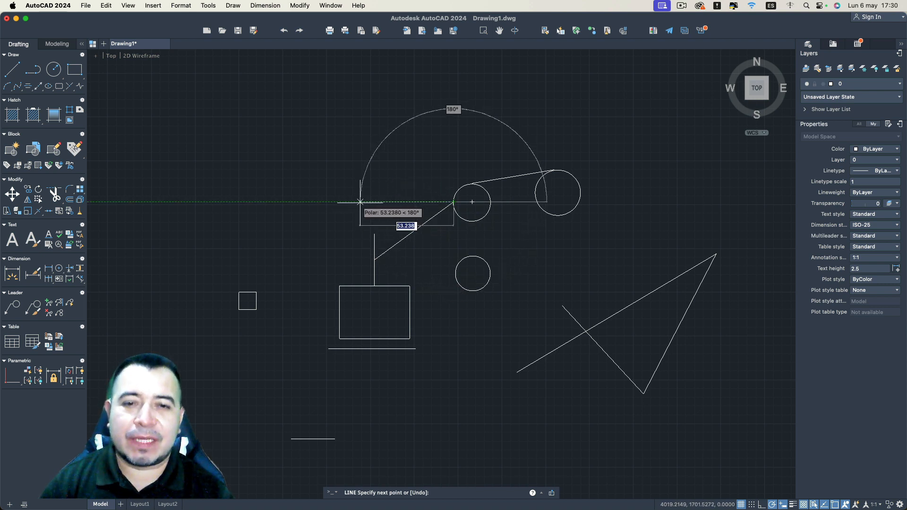
pyautogui.press('Escape')
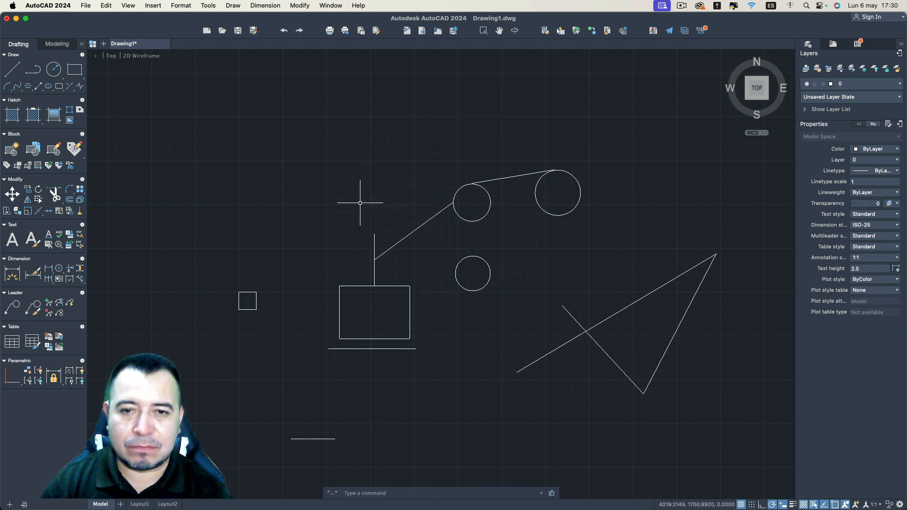
# Step: Draw a wide rectangle in the empty area above the small square
pyautogui.moveTo(354, 223); pyautogui.dragTo(375, 250, button='middle')
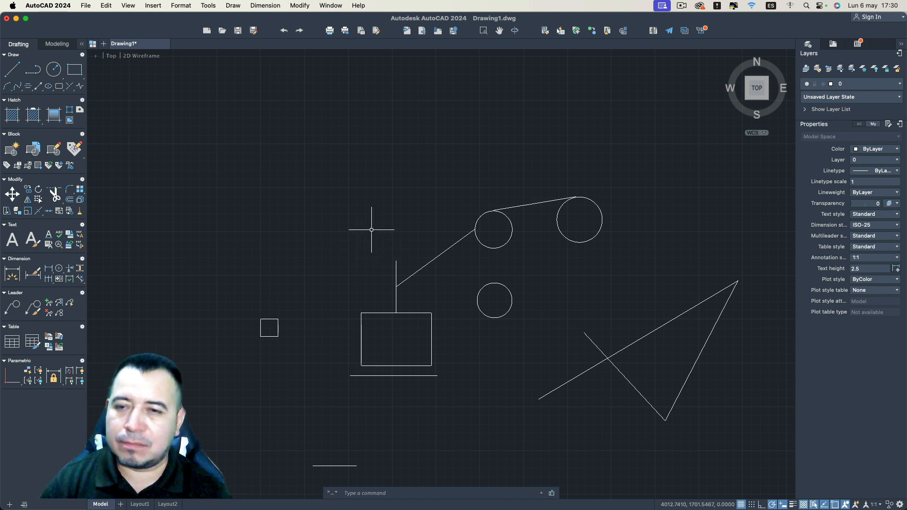
pyautogui.click(75, 75)
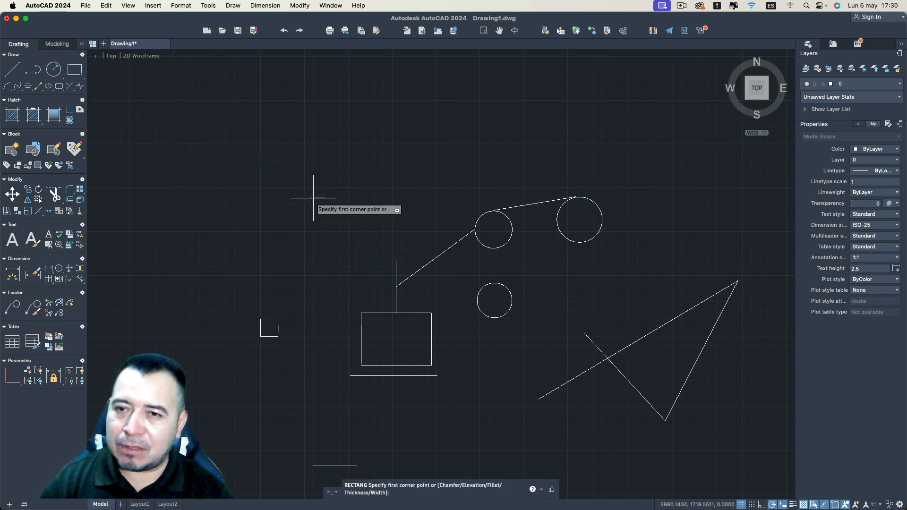
pyautogui.click(286, 184)
pyautogui.click(184, 240)
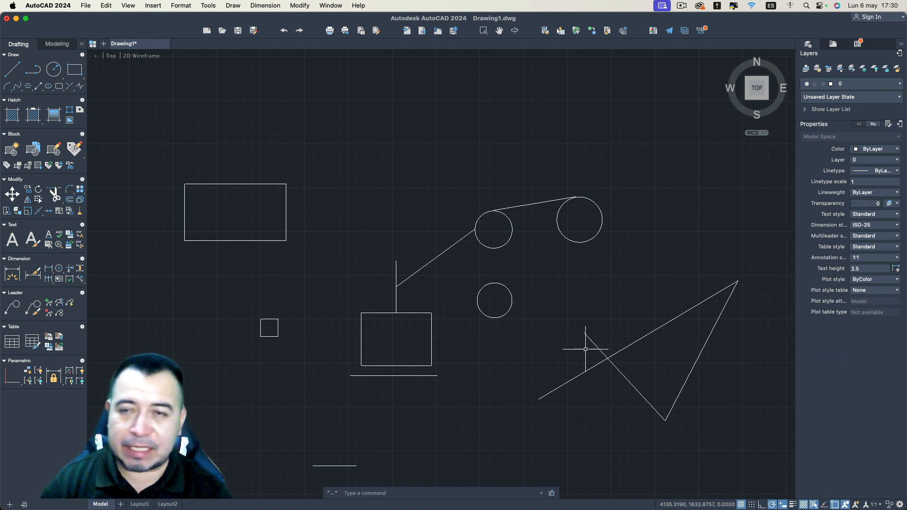
# Step: Draw a 10-unit diameter circle centred where tracking from the wide rectangle's right-side midpoint meets tracking from the vertical line's upper endpoint
pyautogui.click(55, 72)
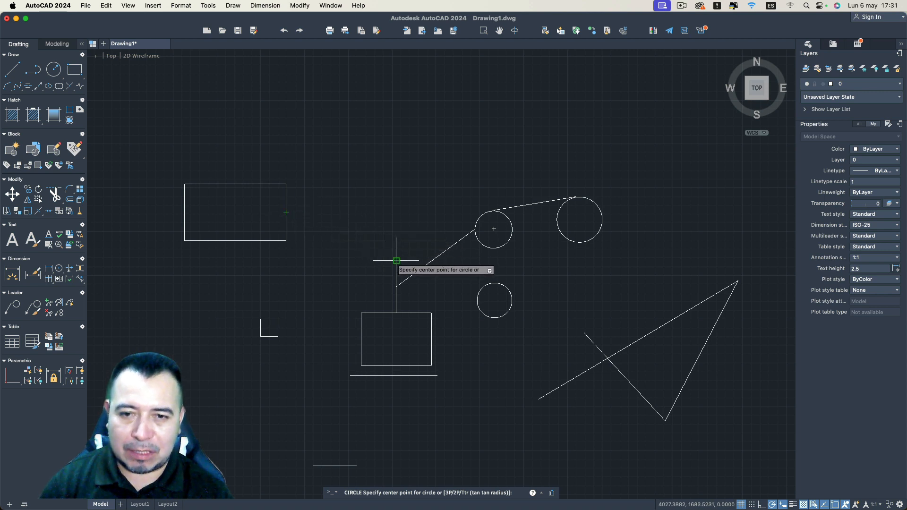
pyautogui.click(396, 212)
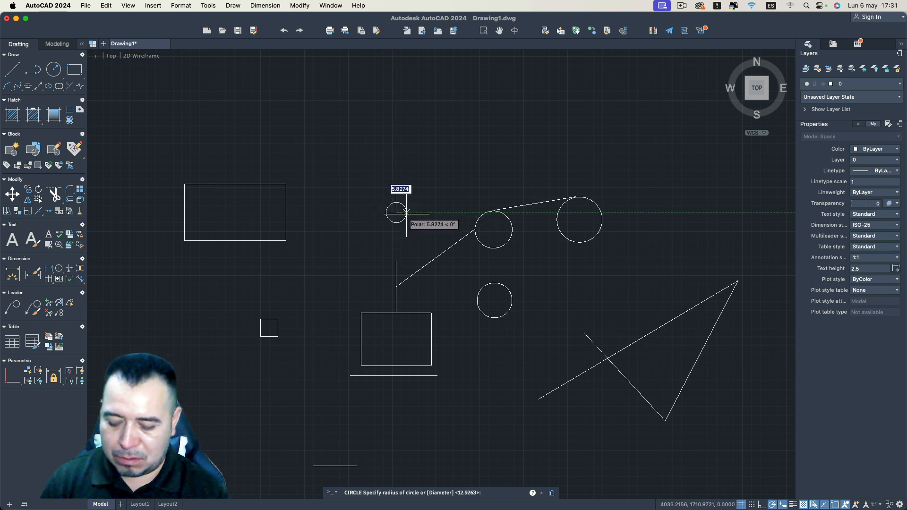
pyautogui.write('d')
pyautogui.press('Return')
pyautogui.write('1')
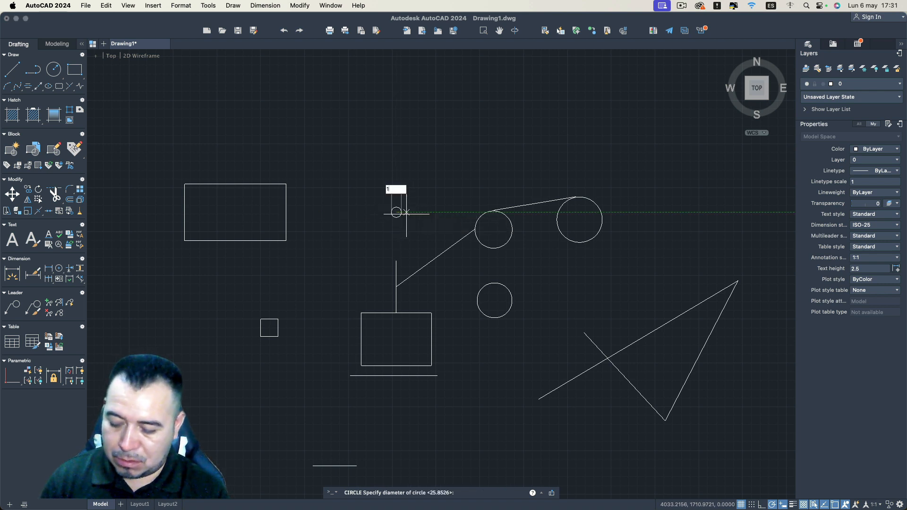
pyautogui.write('0')
pyautogui.press('Return')
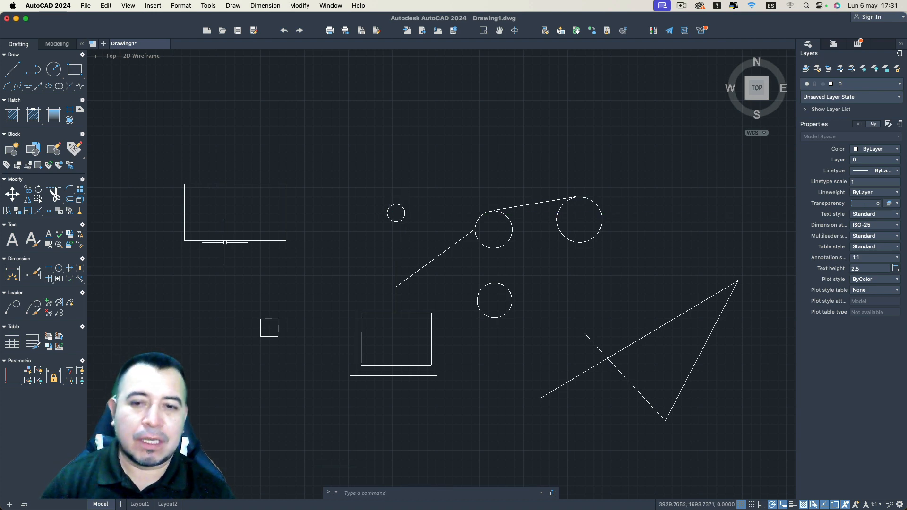
# Step: Dismiss the error report and start a new drawing from the acadiso.dwt template
pyautogui.write('l')
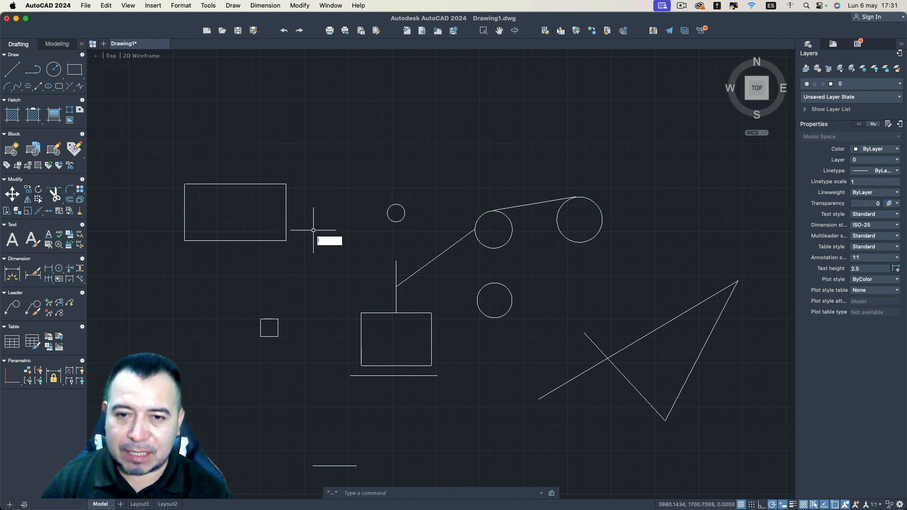
pyautogui.press('Return')
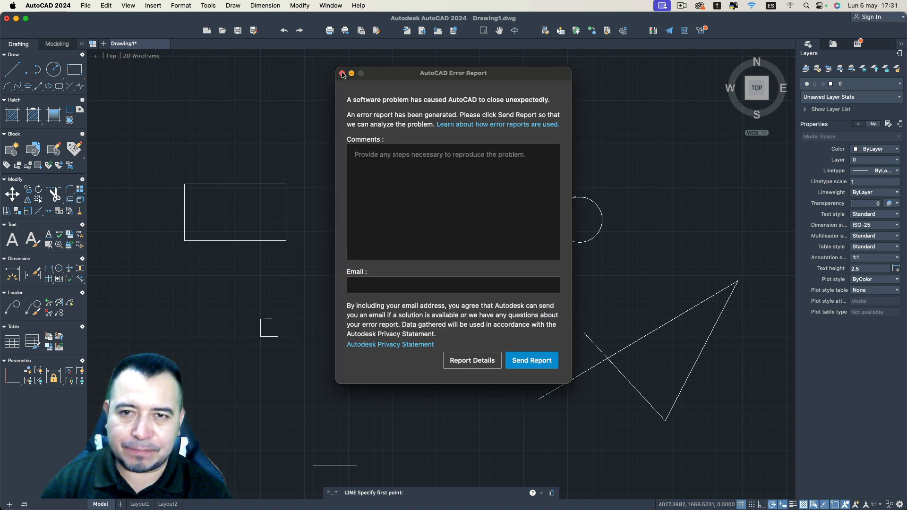
pyautogui.click(342, 73)
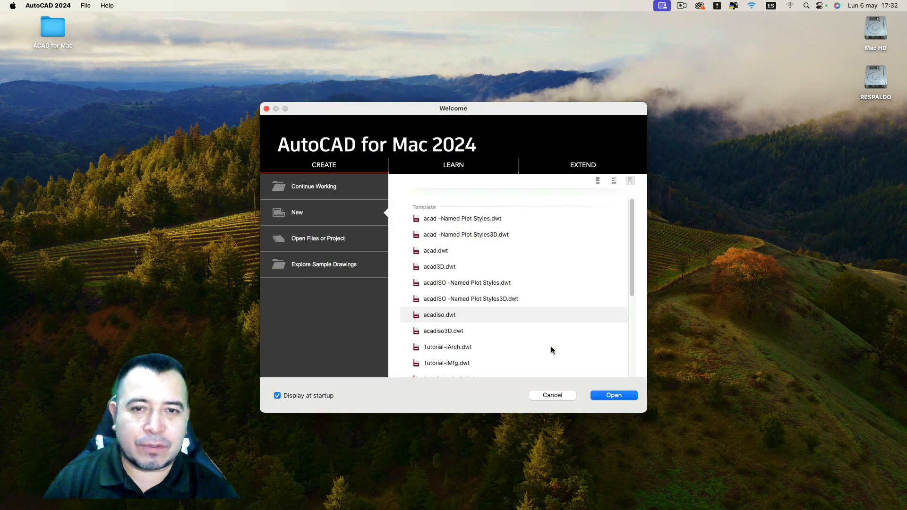
pyautogui.click(439, 315)
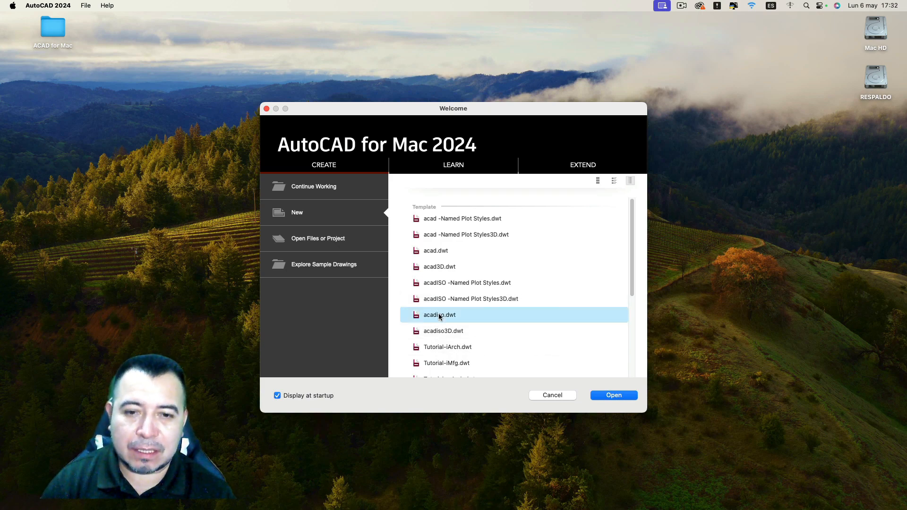
pyautogui.doubleClick(439, 315)
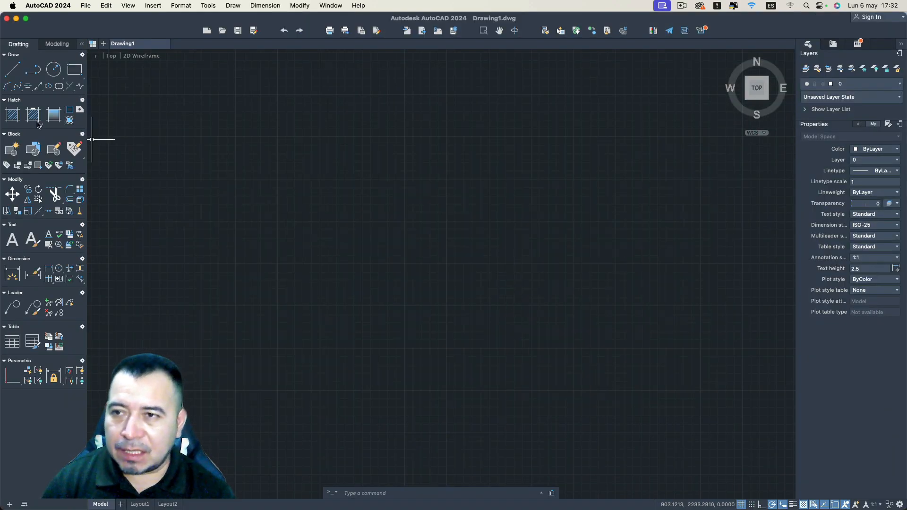
# Step: Draw a large rectangle in the empty drawing, up and to the right of the origin
pyautogui.click(75, 69)
pyautogui.click(273, 236)
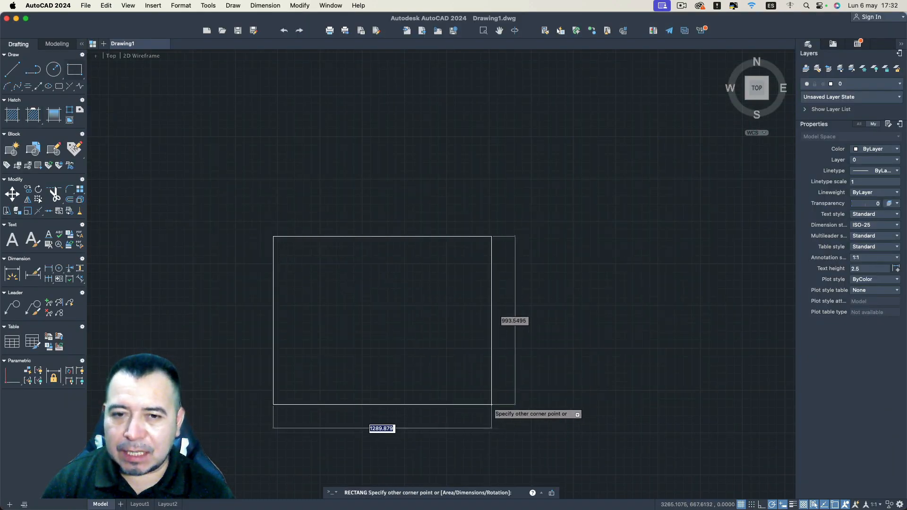
pyautogui.click(486, 394)
pyautogui.moveTo(652, 368); pyautogui.dragTo(386, 243, button='middle')
pyautogui.scroll(-4, 386, 241)
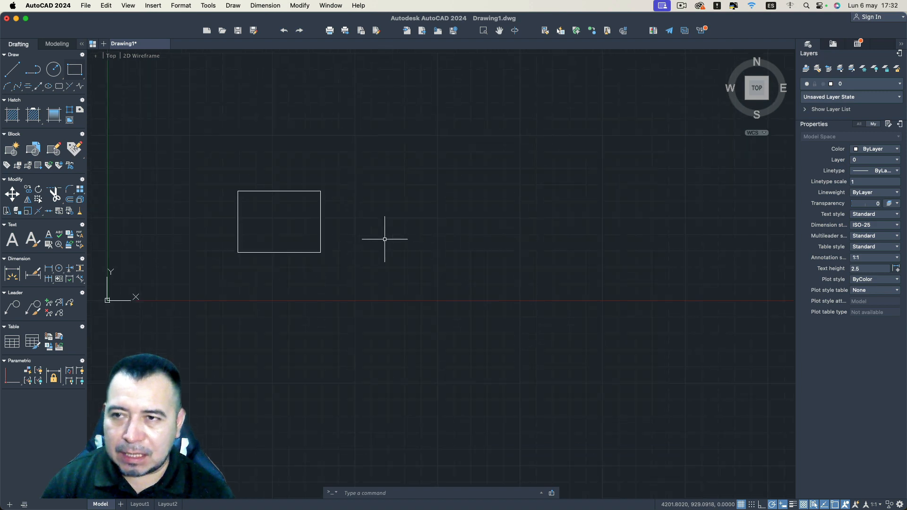
# Step: Draw a single vertical line below and to the right of the rectangle
pyautogui.click(11, 70)
pyautogui.click(481, 363)
pyautogui.click(481, 315)
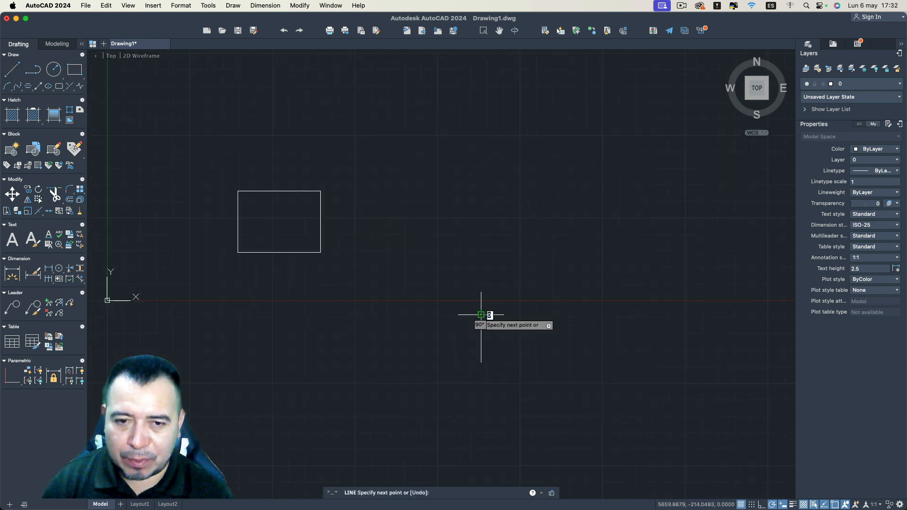
pyautogui.press('Escape')
pyautogui.click(54, 69)
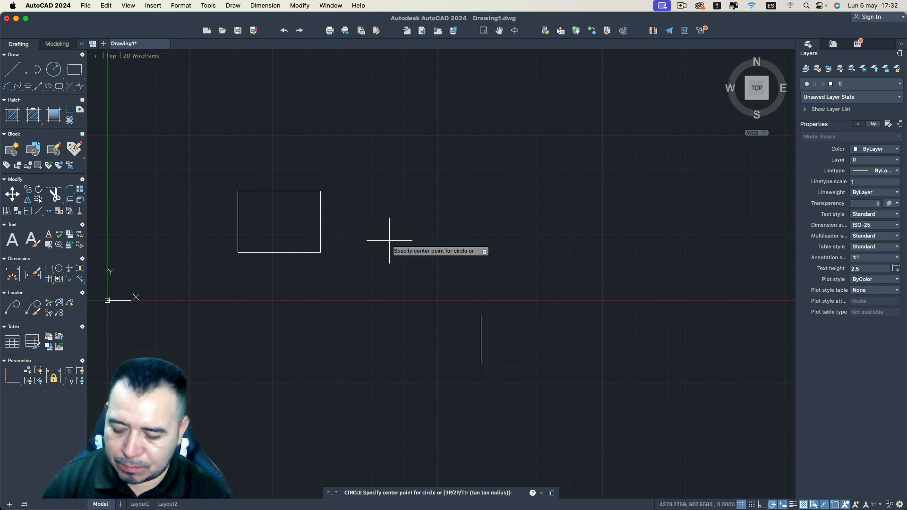
pyautogui.write('ci')
pyautogui.press('Return')
pyautogui.press('Escape')
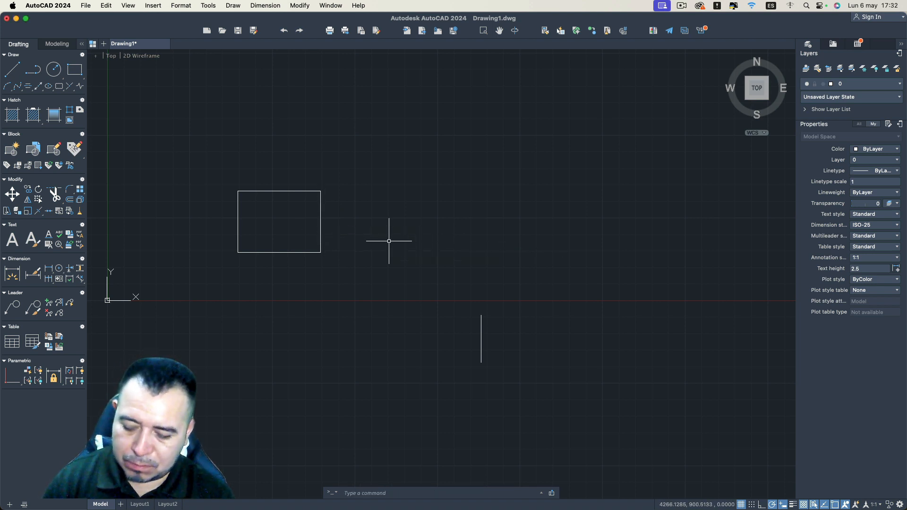
# Step: Turn on the Midpoint, Quadrant, Perpendicular and Tangent object snaps in addition to the modes already active, and apply the drafting settings
pyautogui.write('osnap')
pyautogui.press('Return')
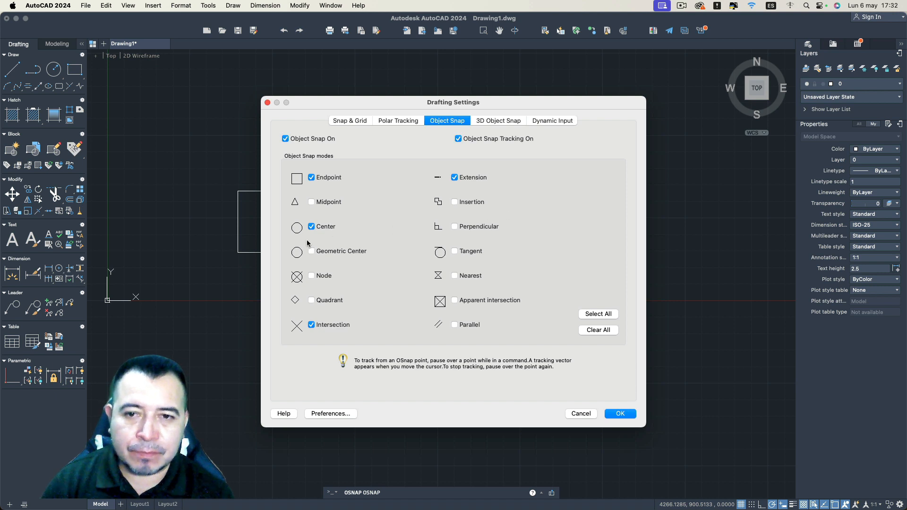
pyautogui.click(337, 206)
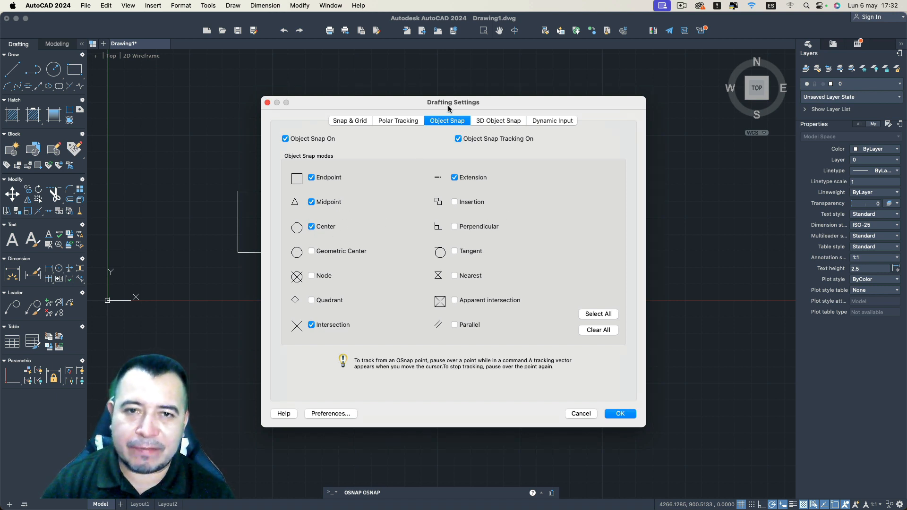
pyautogui.moveTo(448, 107); pyautogui.dragTo(393, 106)
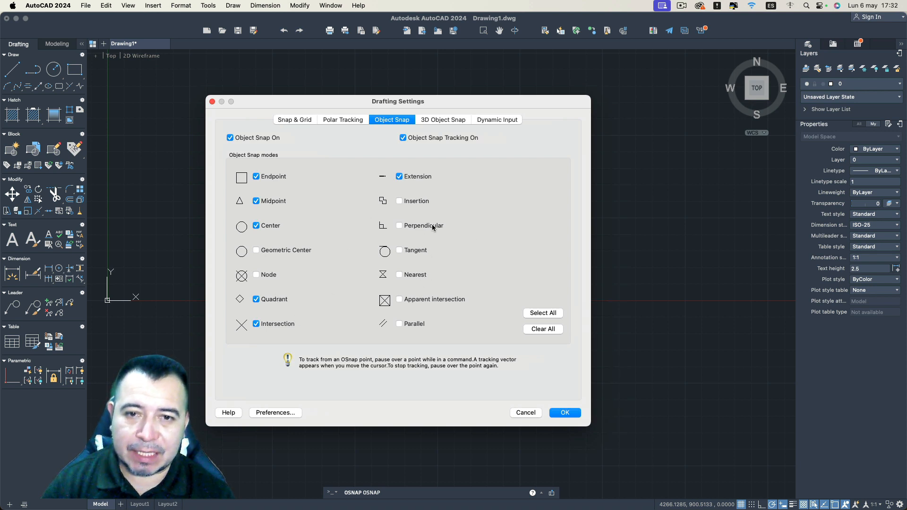
pyautogui.click(415, 256)
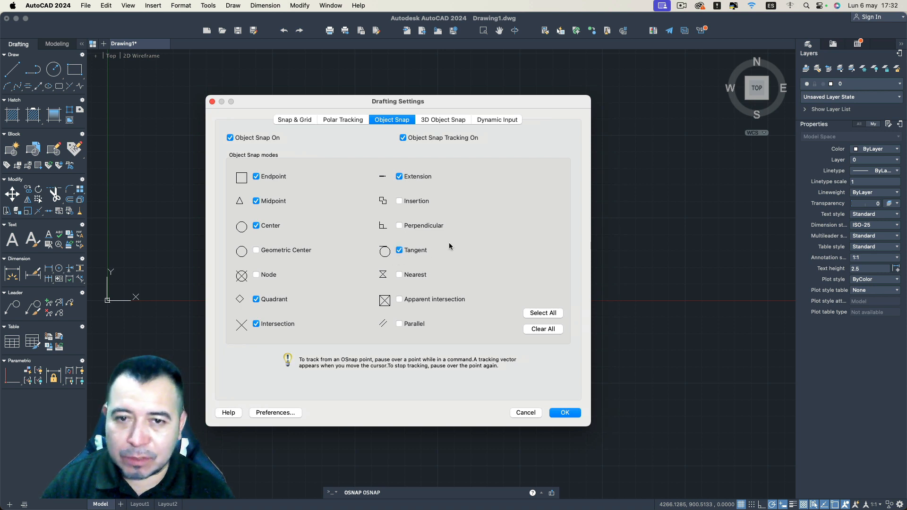
pyautogui.click(421, 228)
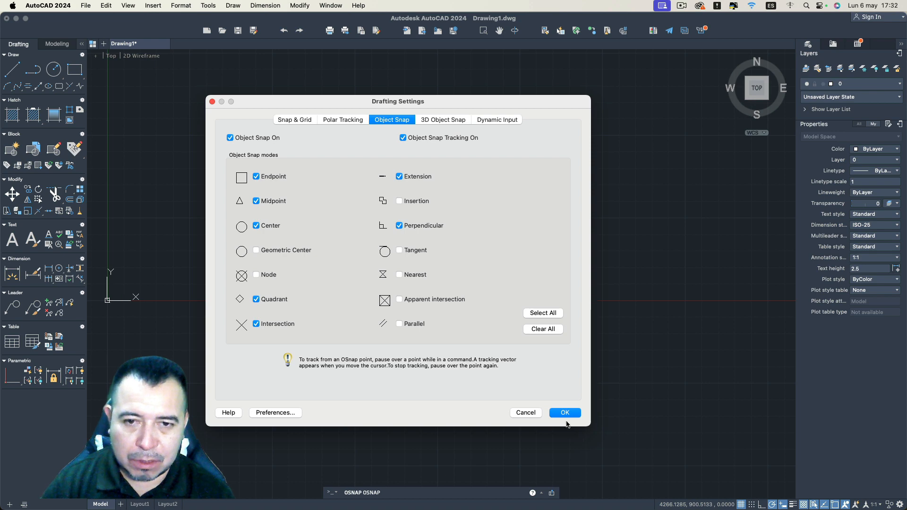
pyautogui.click(422, 252)
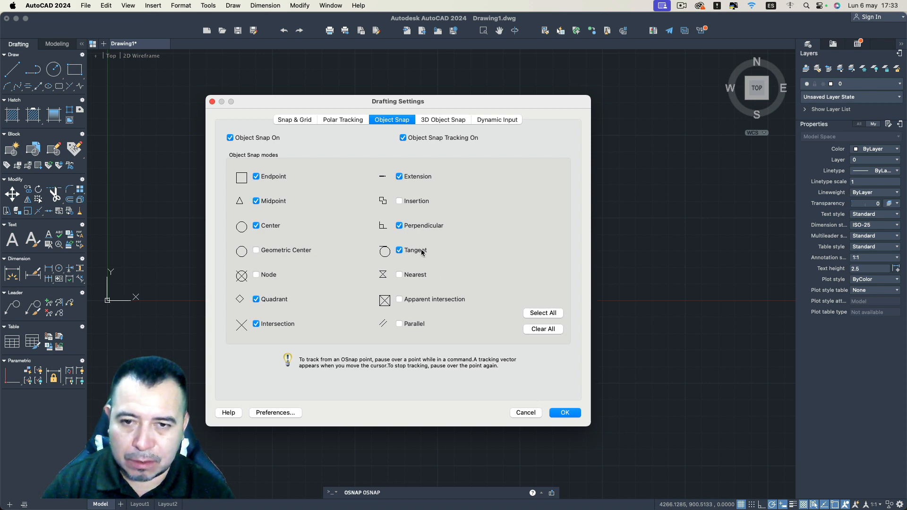
pyautogui.click(567, 414)
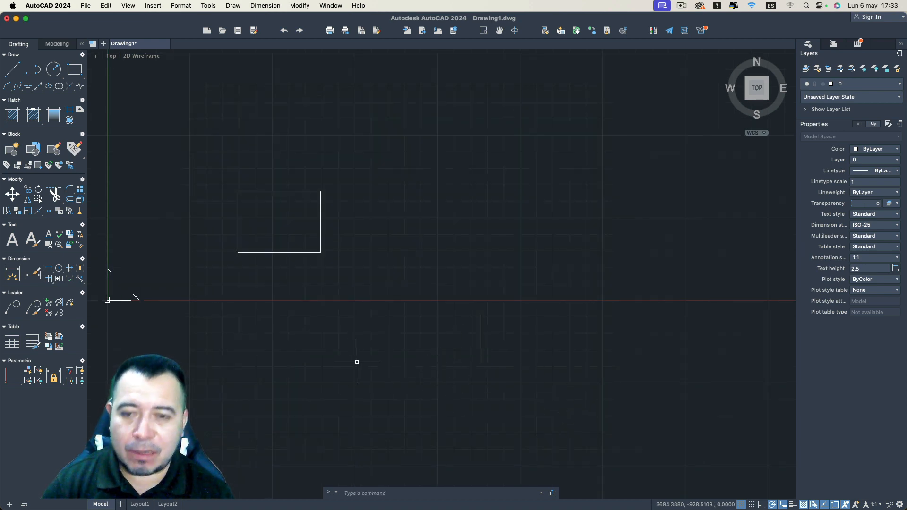
# Step: Draw a 20-unit diameter circle centred where tracking from the rectangle's right-side midpoint meets tracking from the vertical line's upper endpoint
pyautogui.write('d')
pyautogui.press('Return')
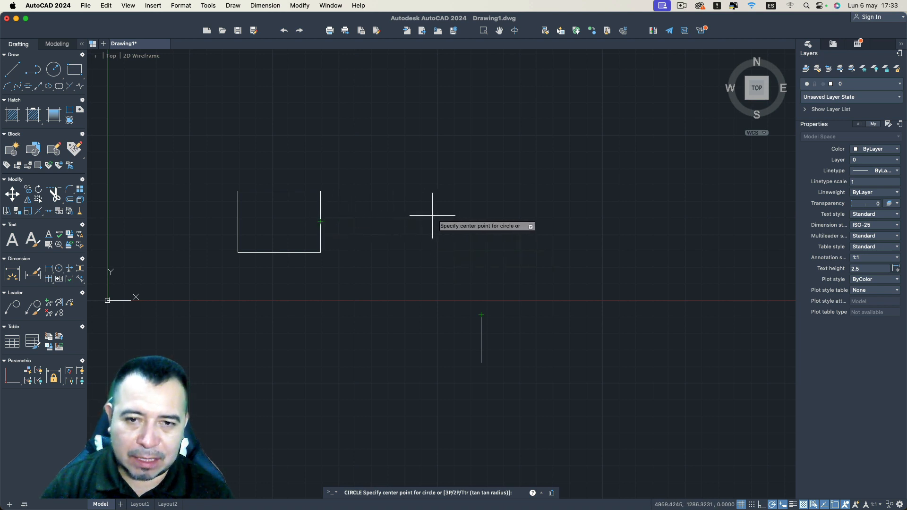
pyautogui.click(481, 221)
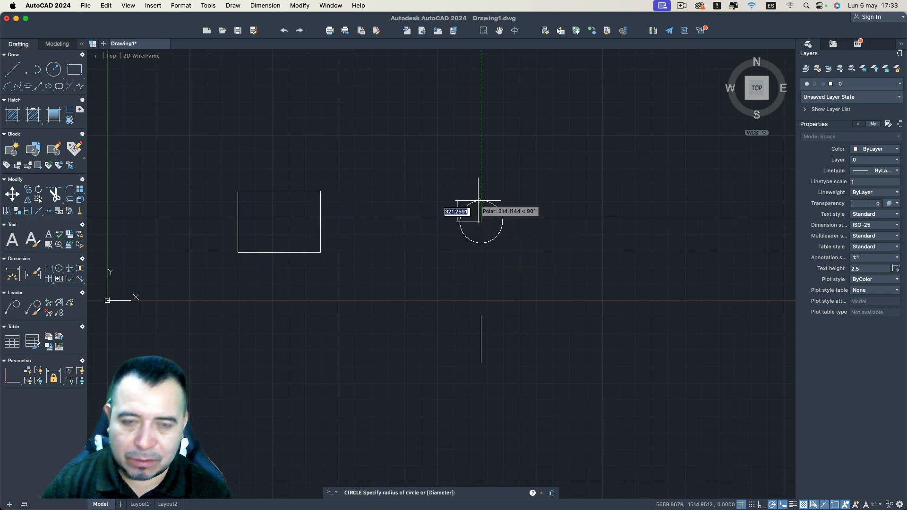
pyautogui.write('d')
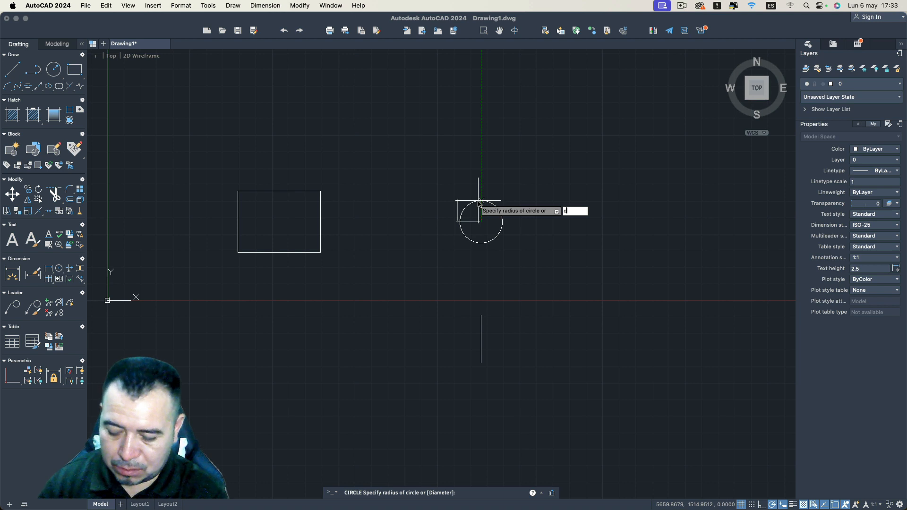
pyautogui.write('d')
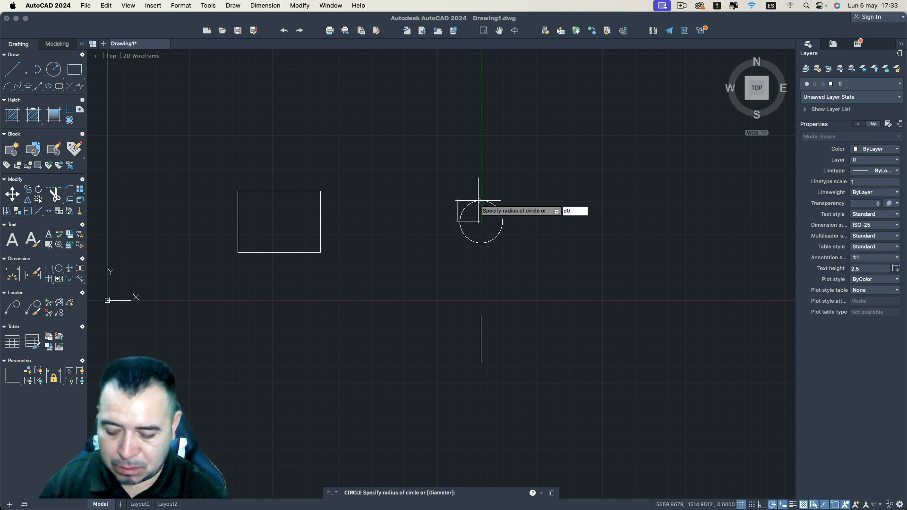
pyautogui.press('BackSpace')
pyautogui.press('Return')
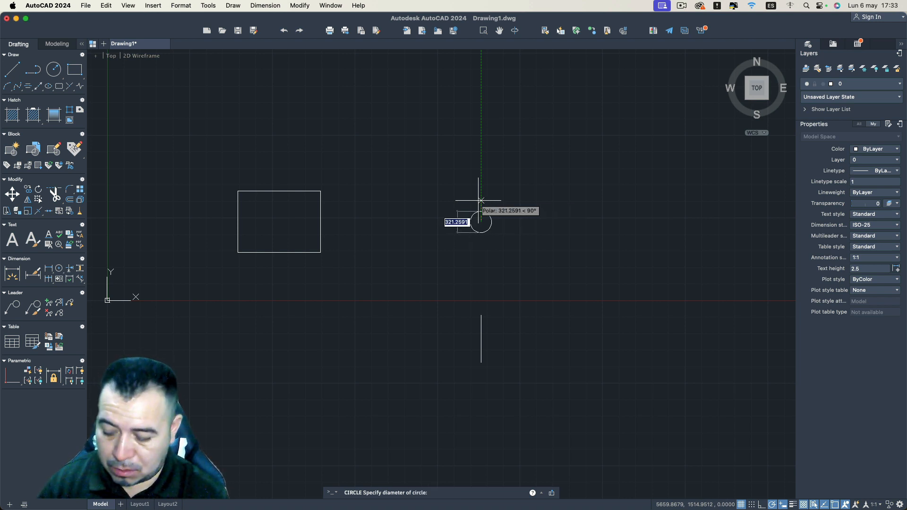
pyautogui.write('20')
pyautogui.press('Return')
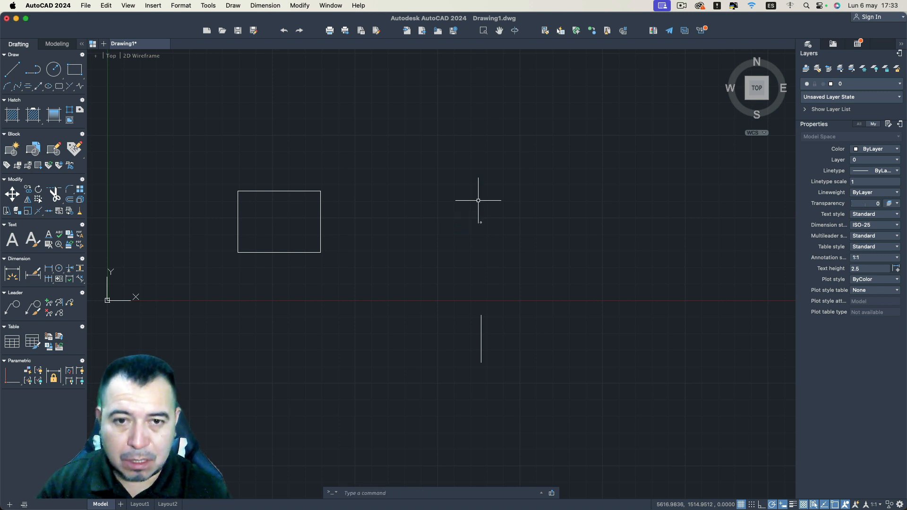
pyautogui.scroll(6, 475, 236)
pyautogui.scroll(-6, 473, 234)
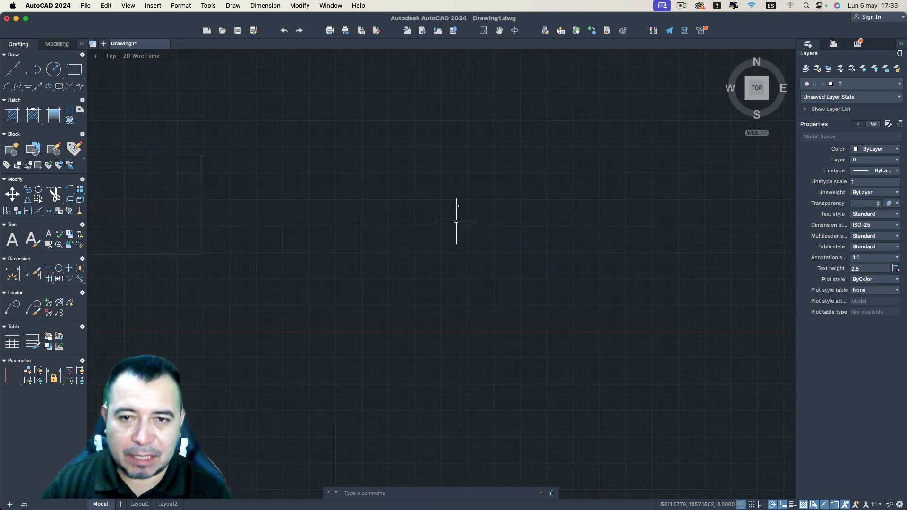